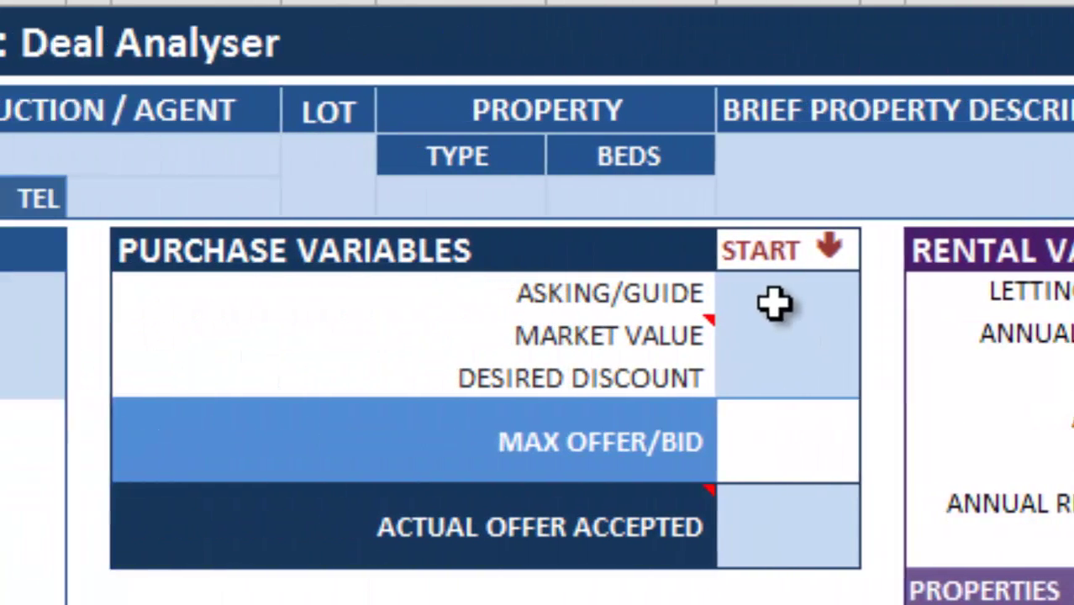
Fill in the purchase variables with an asking/guide price of 200,000, market value of 220,000 and desired discount of 15%.
click(342, 294)
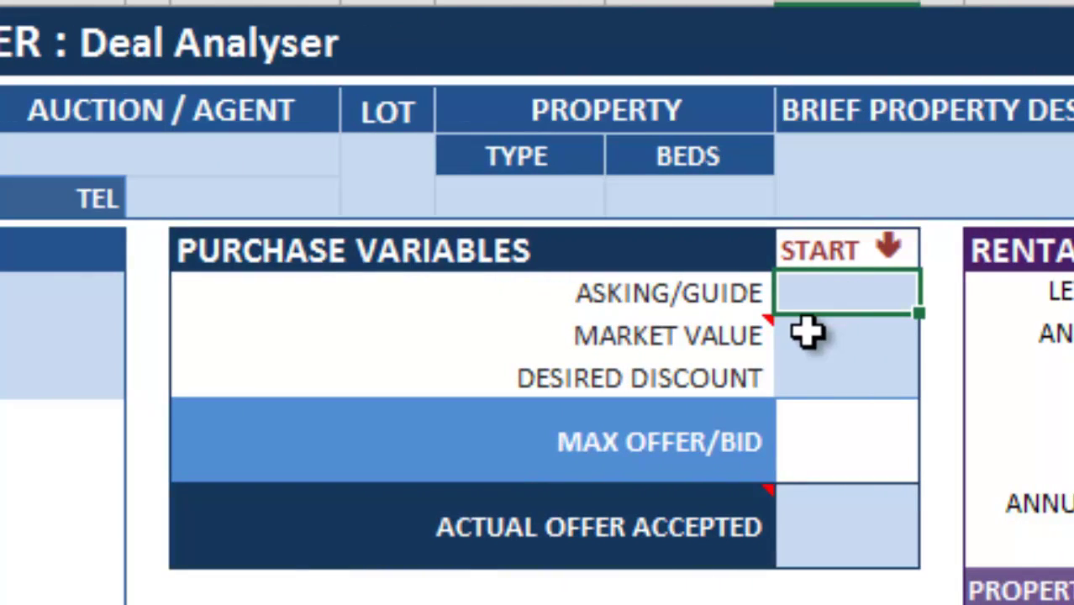
text(200000)
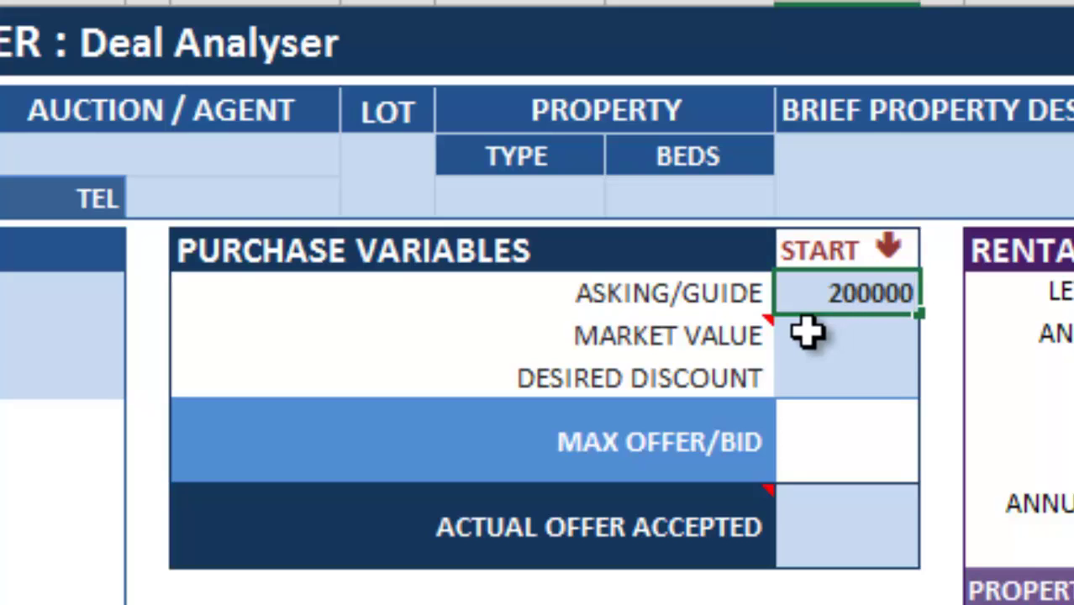
key(Return)
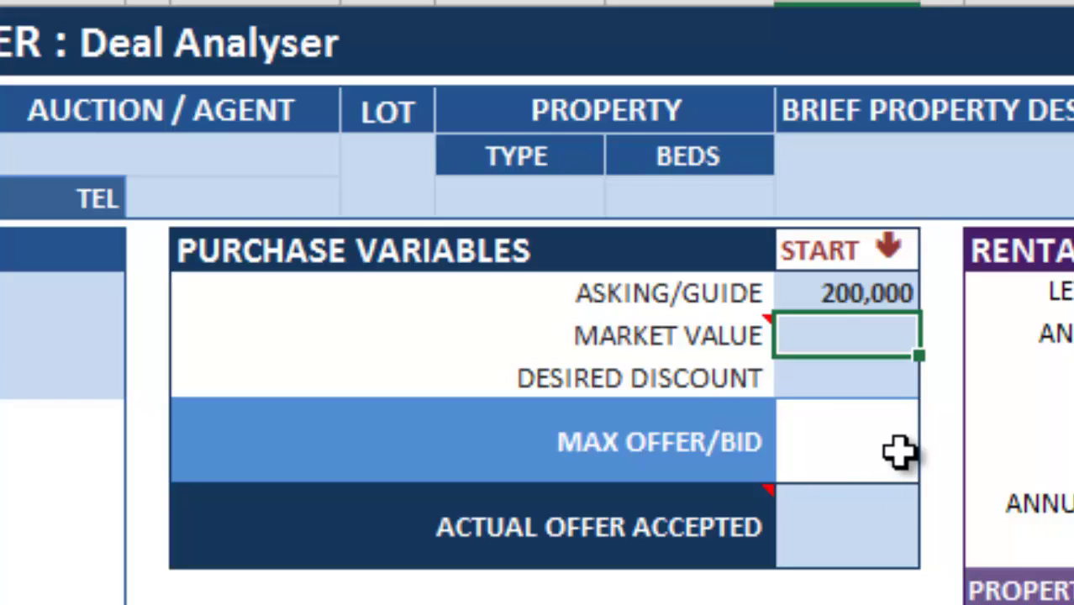
text(220000)
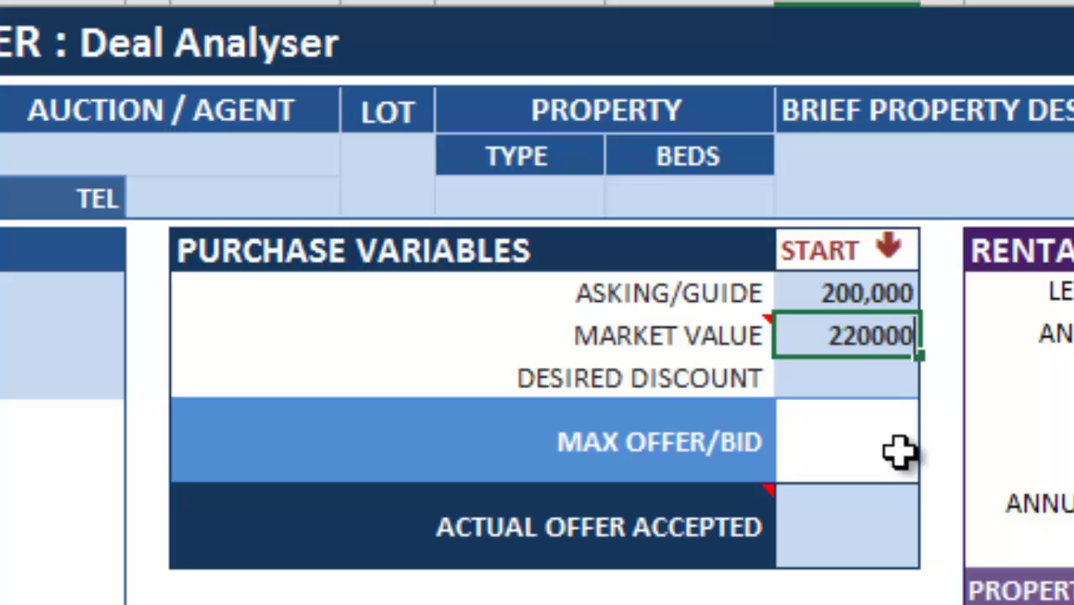
key(Return)
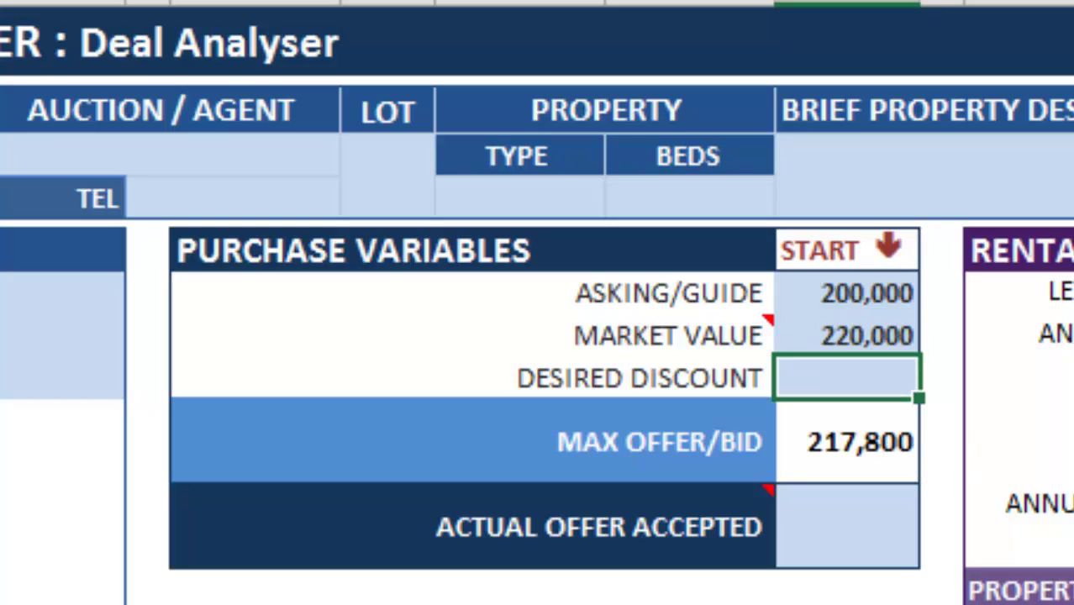
text(15)
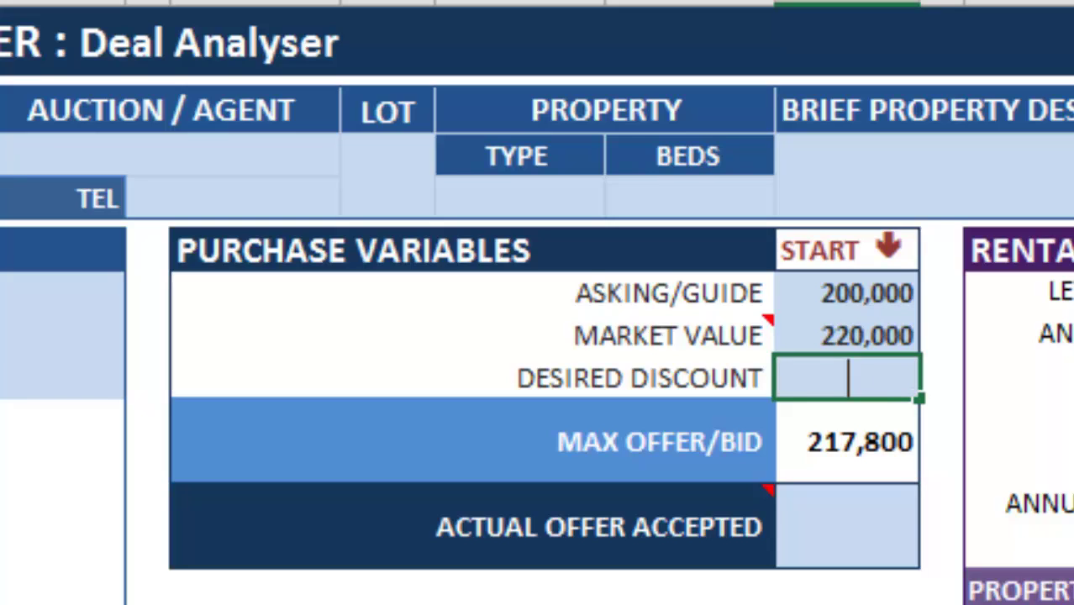
key(Return)
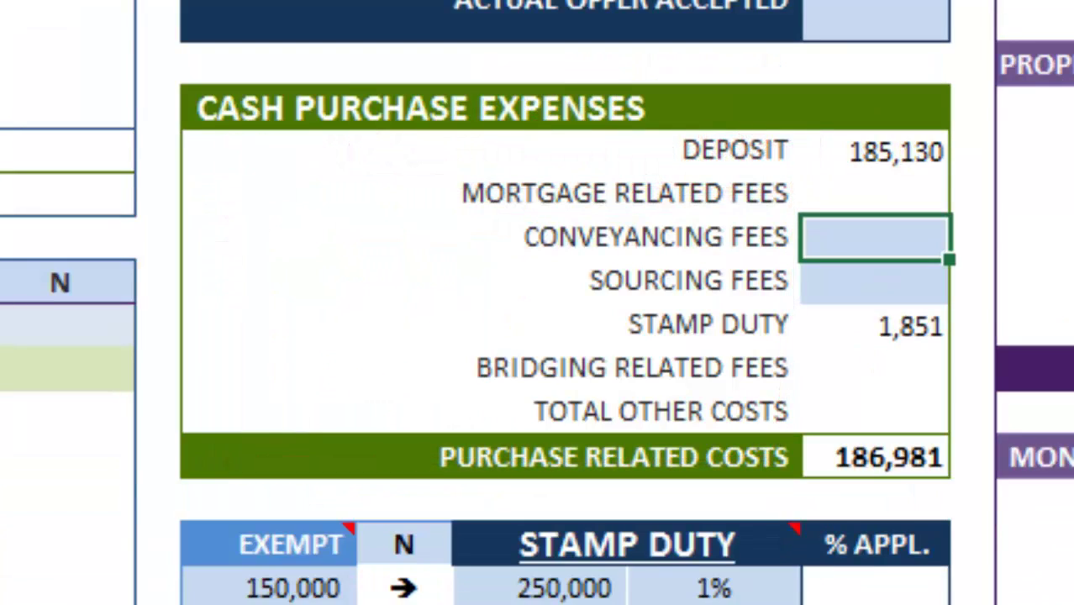
Enter conveyancing fees of 450 in the cash purchase expenses and a survey cost of 450 under other costs.
text(450)
key(Return)
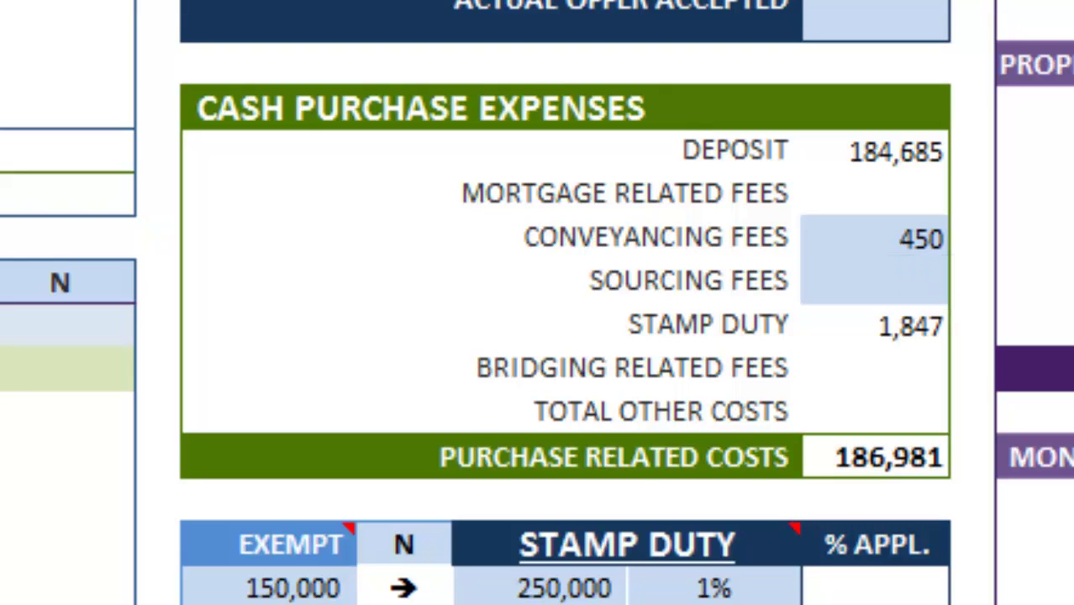
text(450)
key(Return)
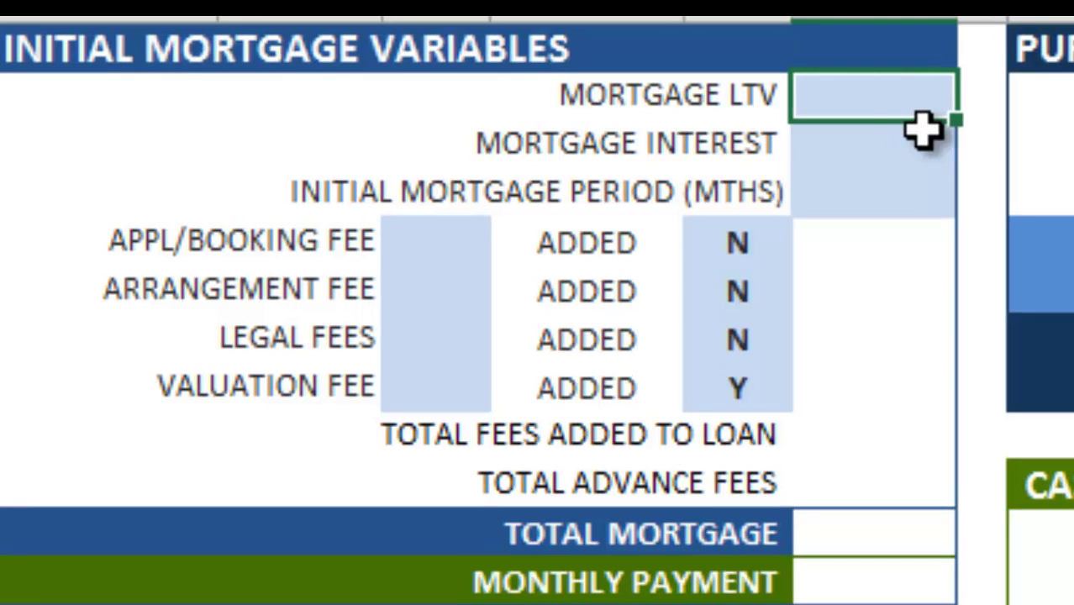
Set the initial mortgage to 75% LTV, 5% interest and an initial period of 7 months.
text(75)
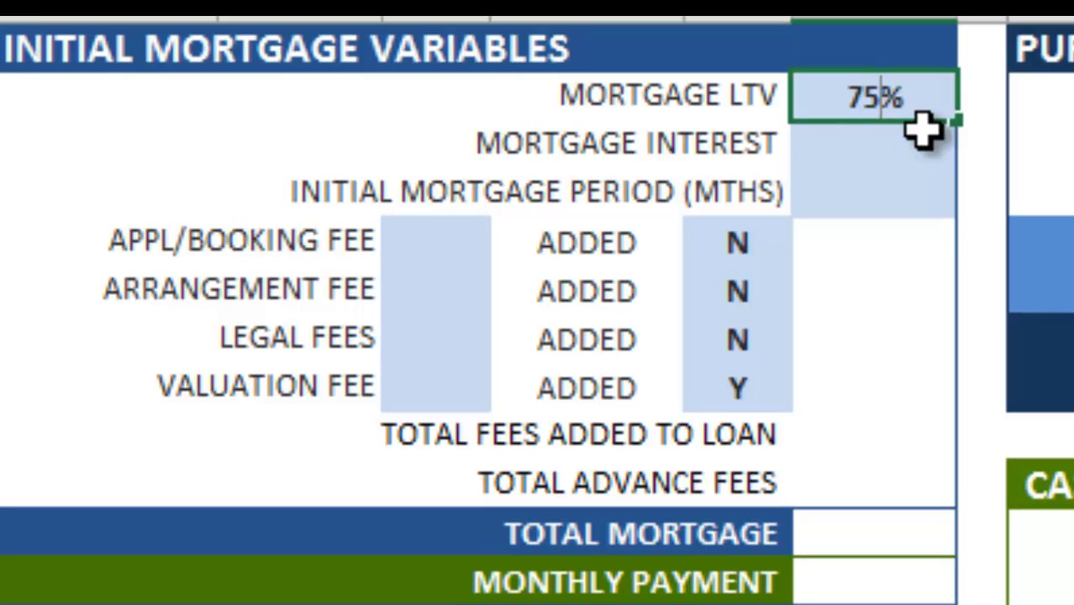
key(Return)
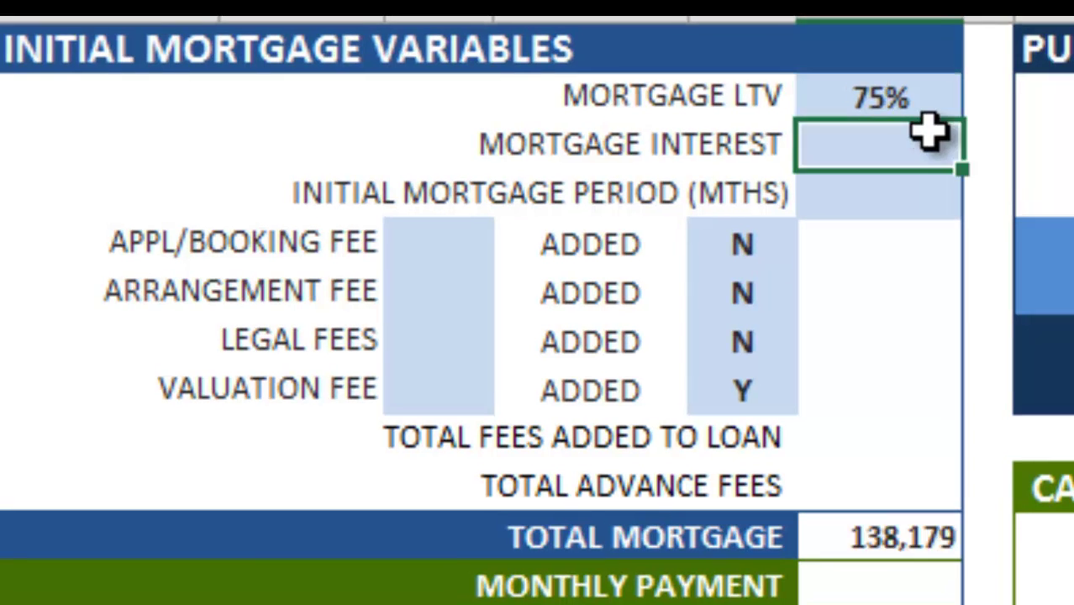
text(5)
key(Return)
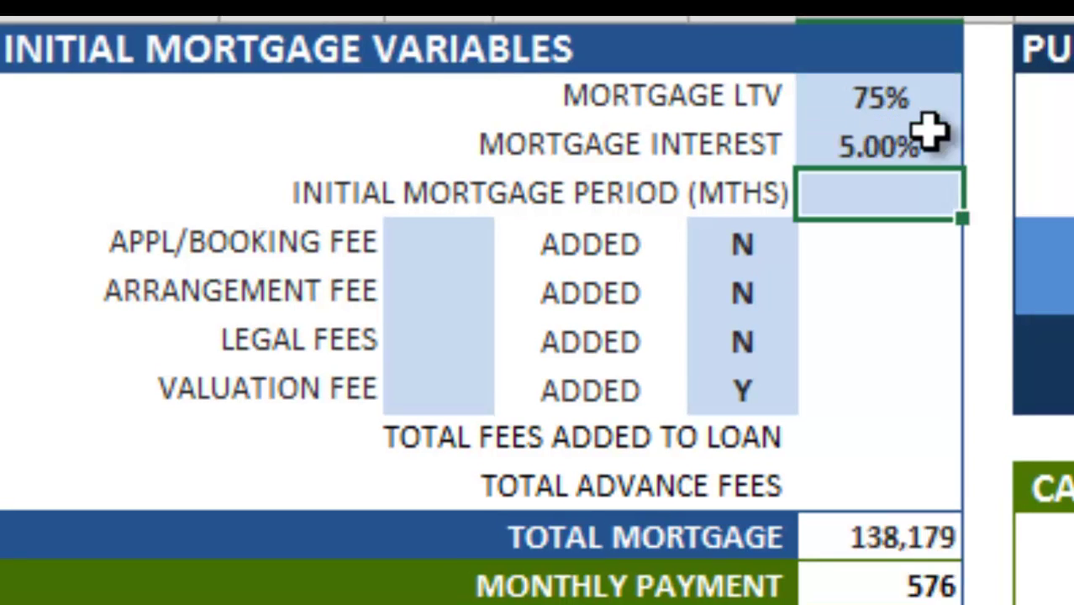
text(7)
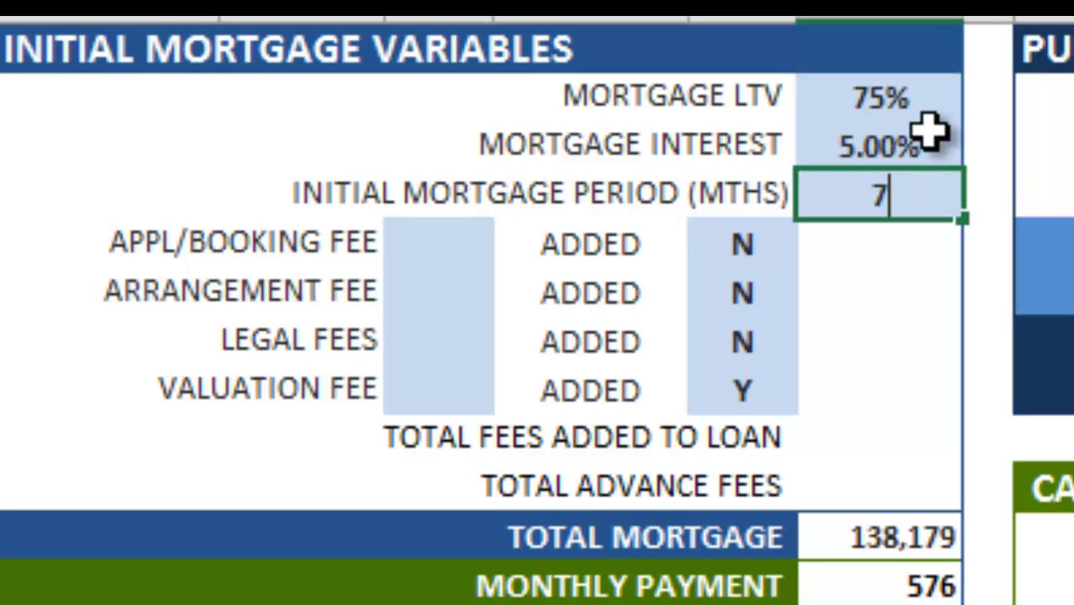
key(Return)
Enter an application/booking fee of 150 and a valuation fee of 120 for the initial mortgage.
click(445, 246)
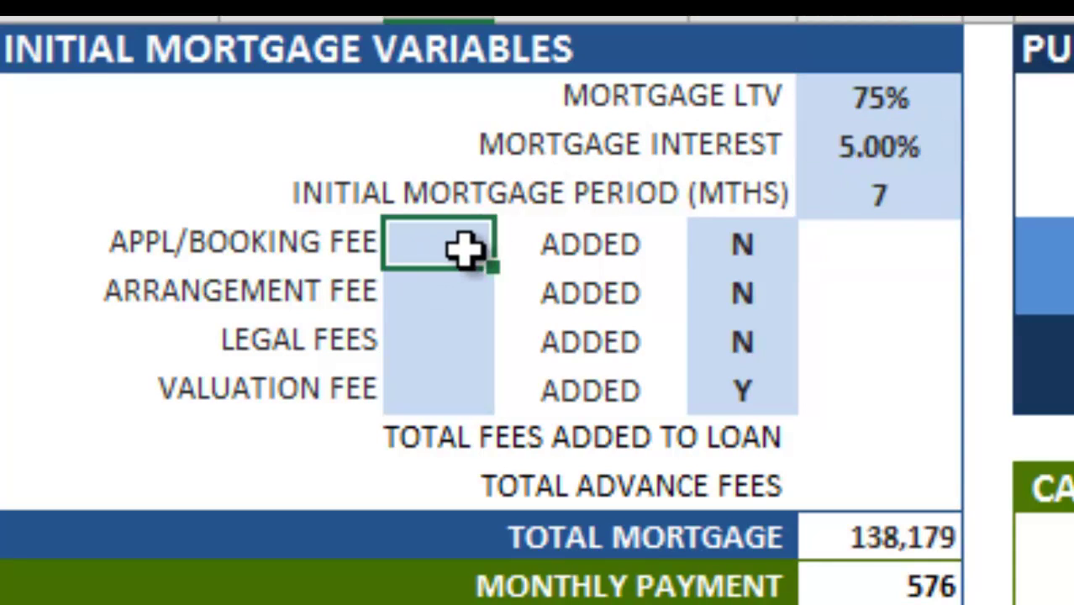
text(150)
key(Return)
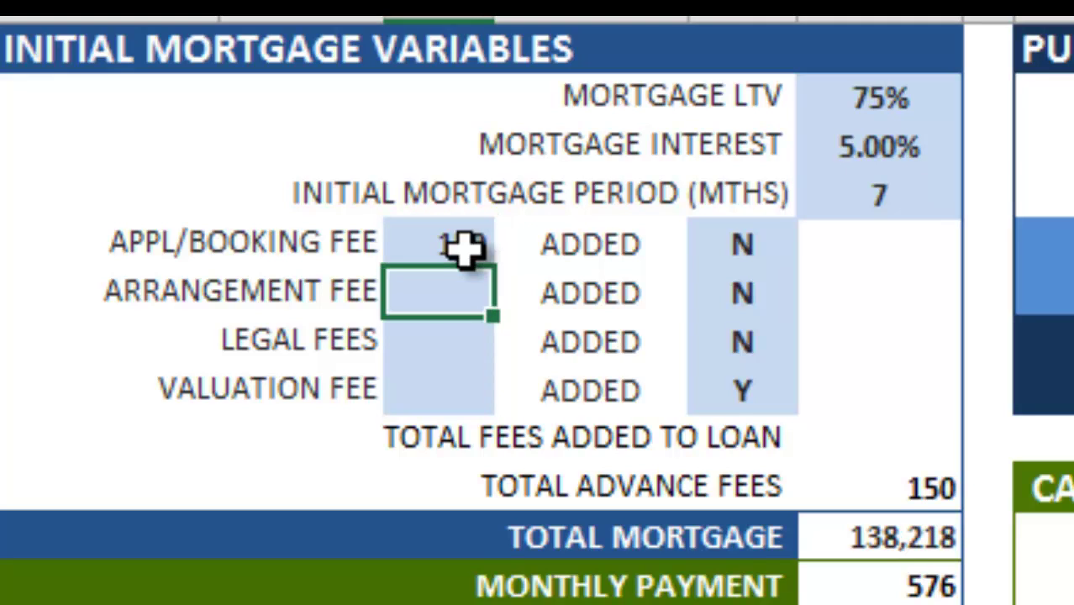
click(471, 395)
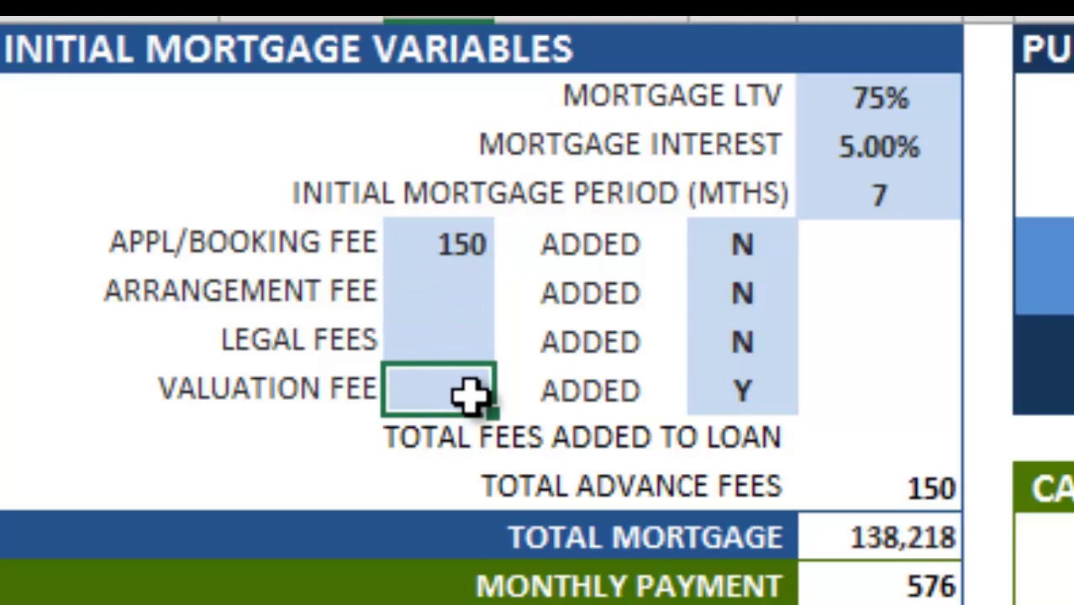
text(120)
key(Return)
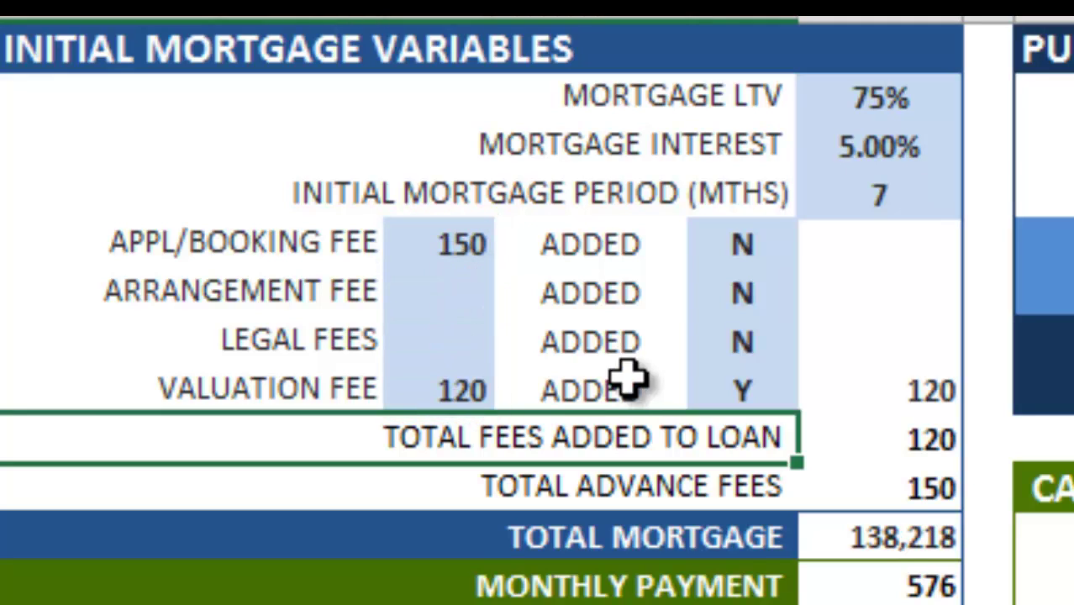
Go through the initial mortgage's fee-added flags and mark the valuation fee as added to the loan with y.
click(731, 385)
click(765, 336)
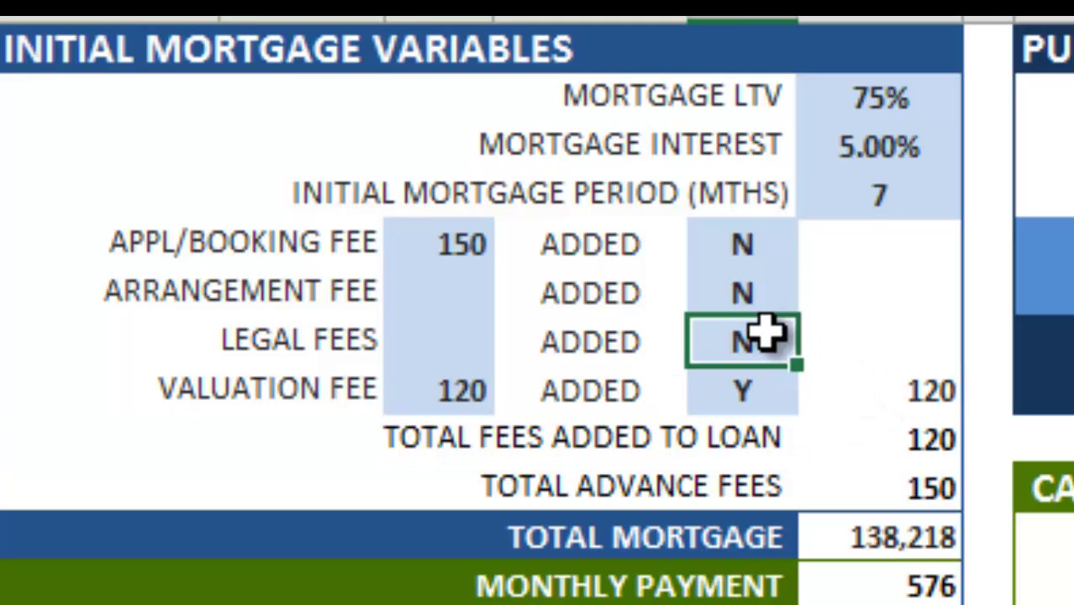
click(763, 282)
click(745, 244)
click(766, 403)
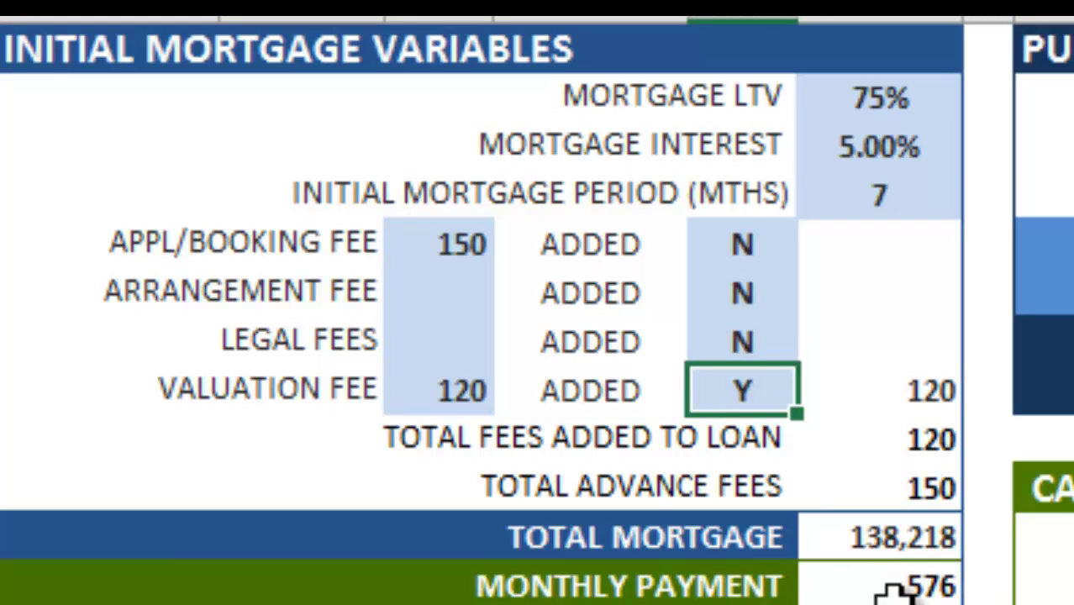
text(y)
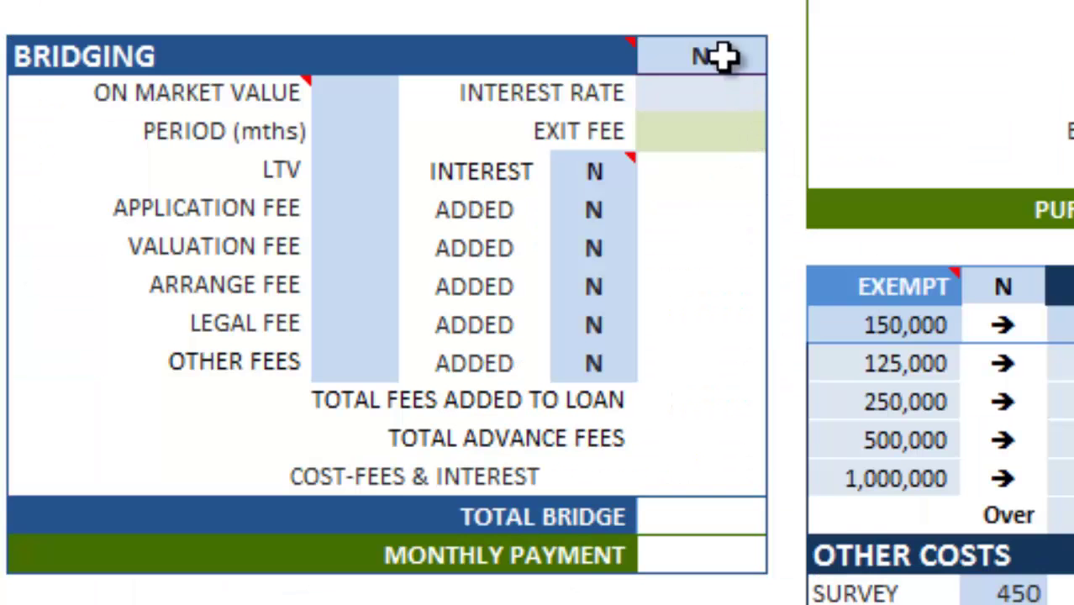
Switch bridging finance on with Y and base it on market value with Y.
click(710, 50)
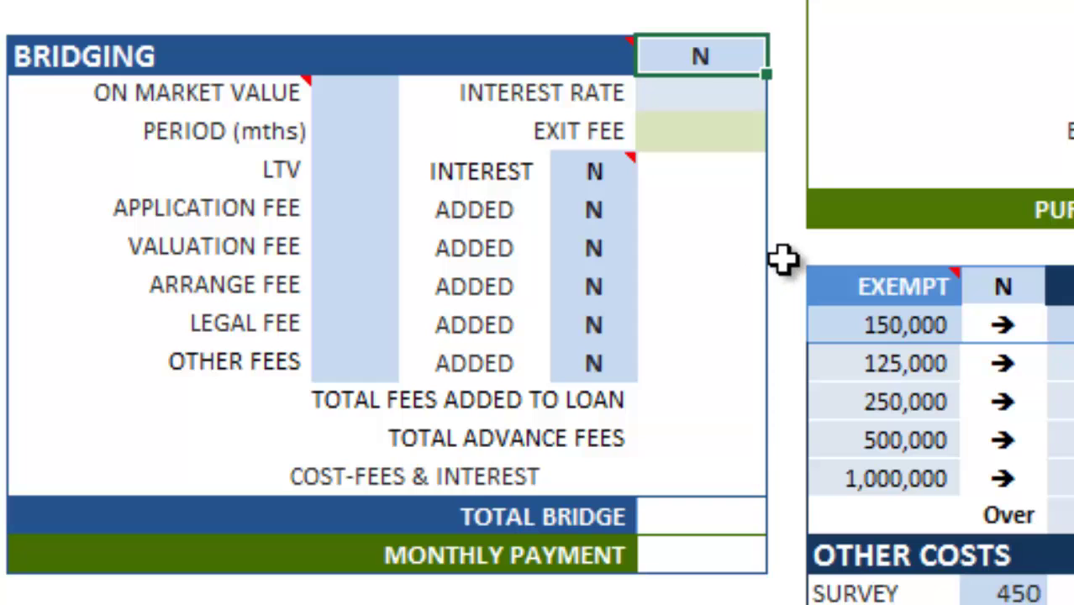
text(Y)
key(Return)
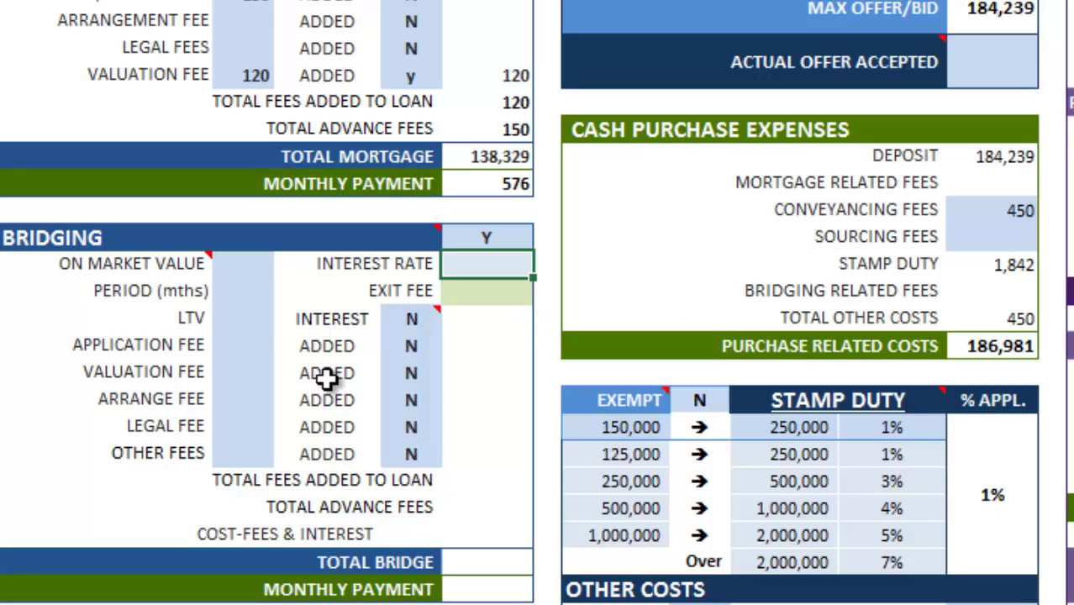
click(236, 263)
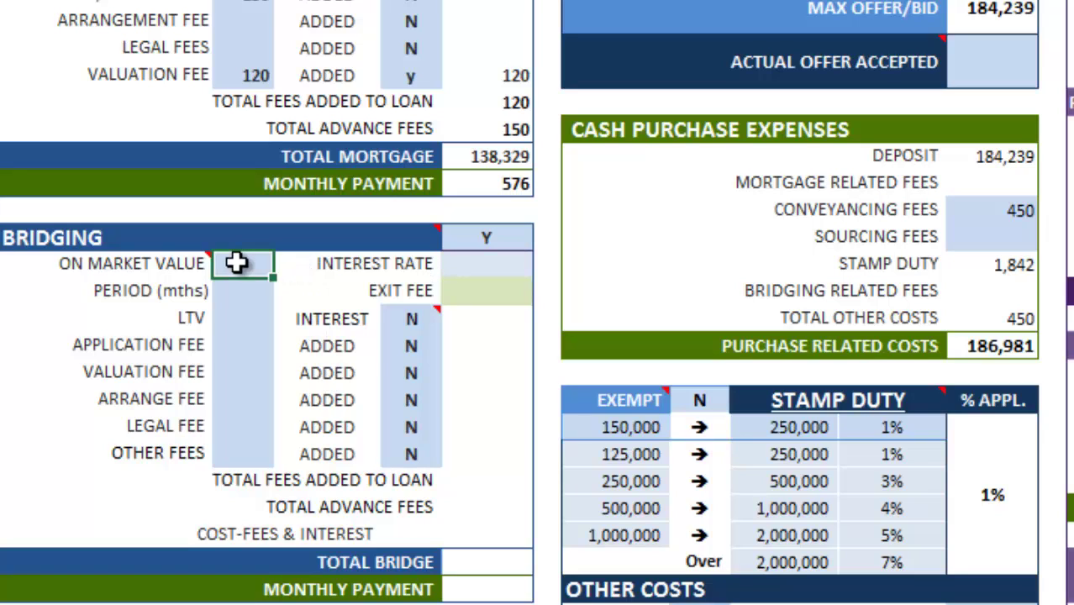
text(Y)
key(Return)
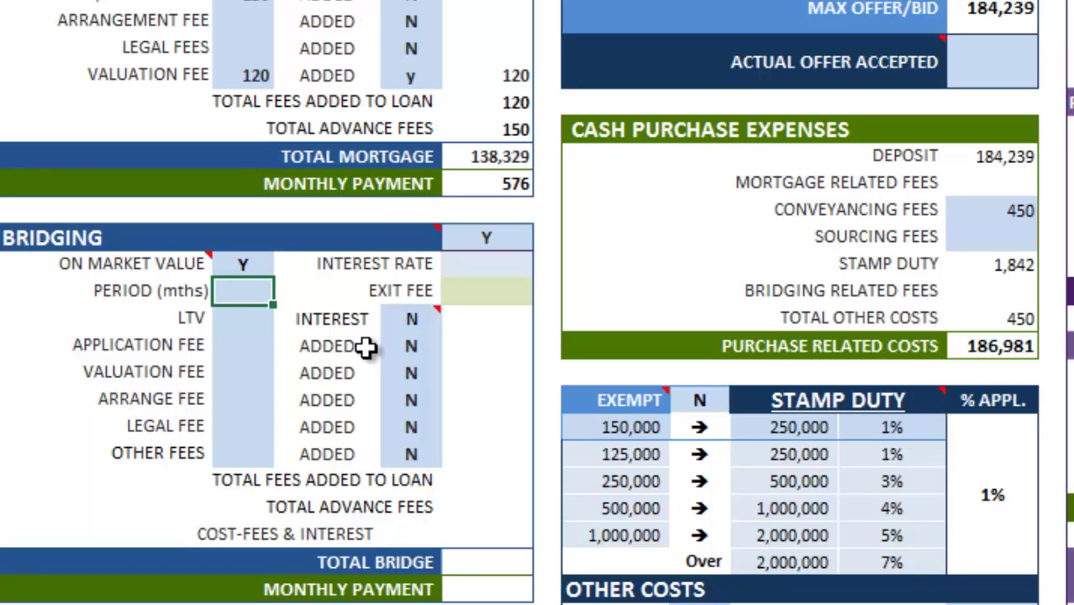
Set the bridging period to 7 months and the bridging LTV to 70%.
text(7)
key(Return)
text(70%)
key(Return)
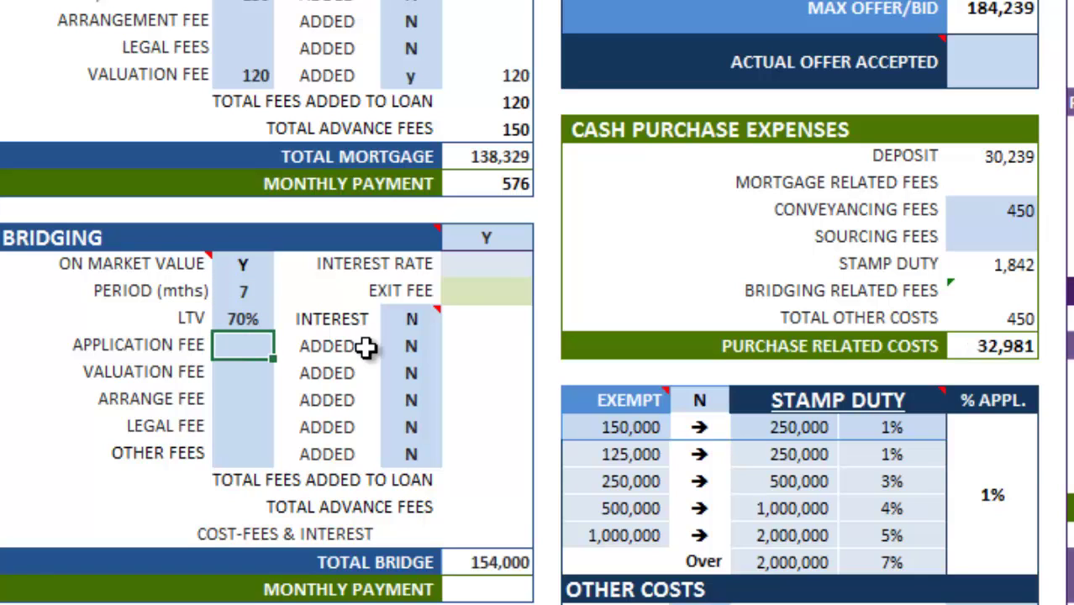
Set the bridging interest rate to 1% and the exit fee to 500.
click(521, 260)
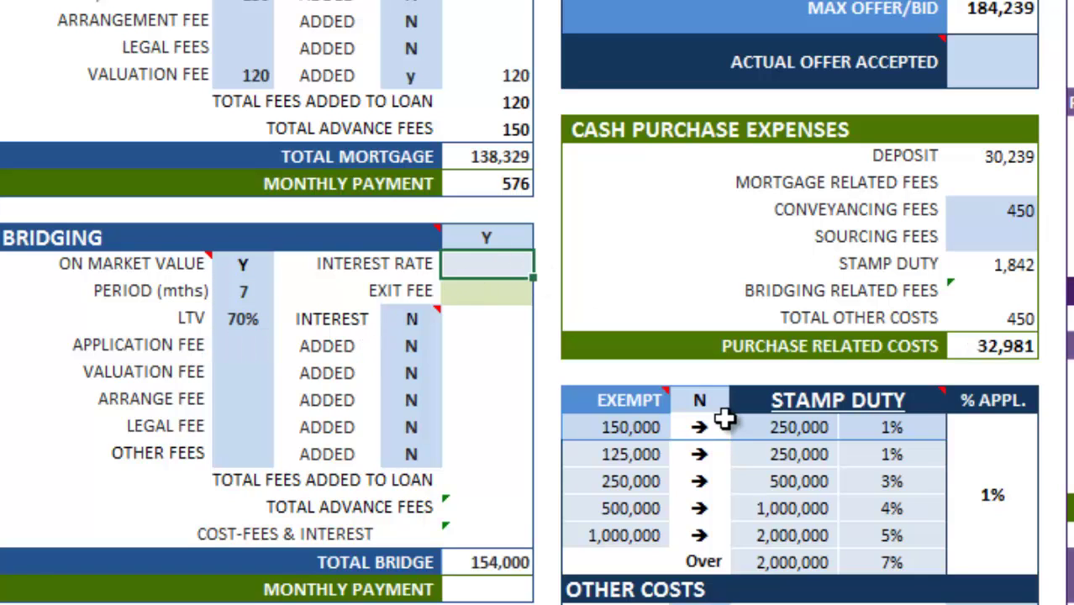
text(1%)
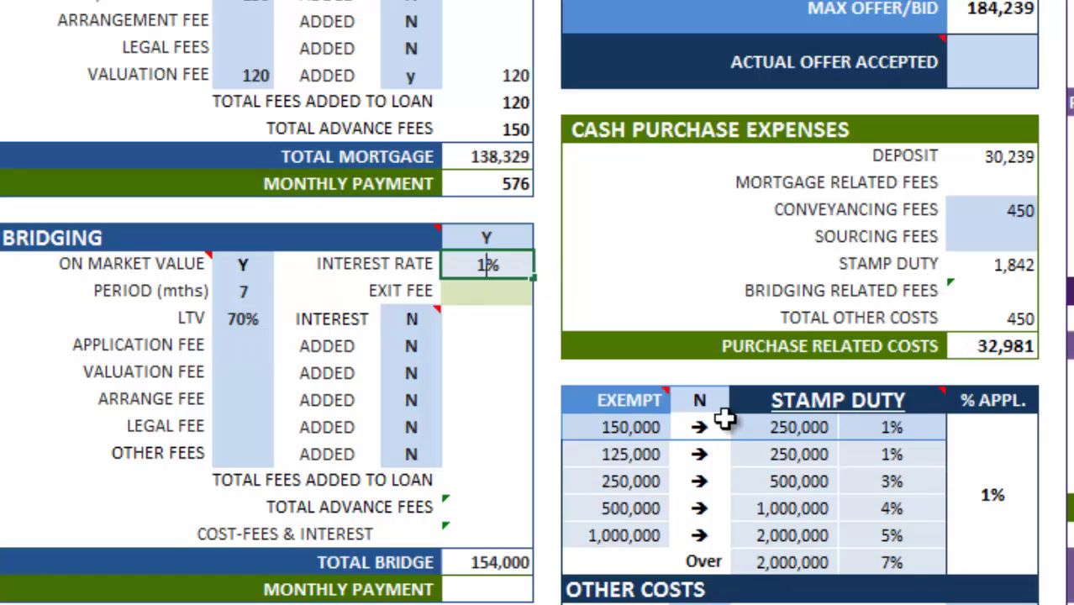
key(Return)
text(500)
key(Return)
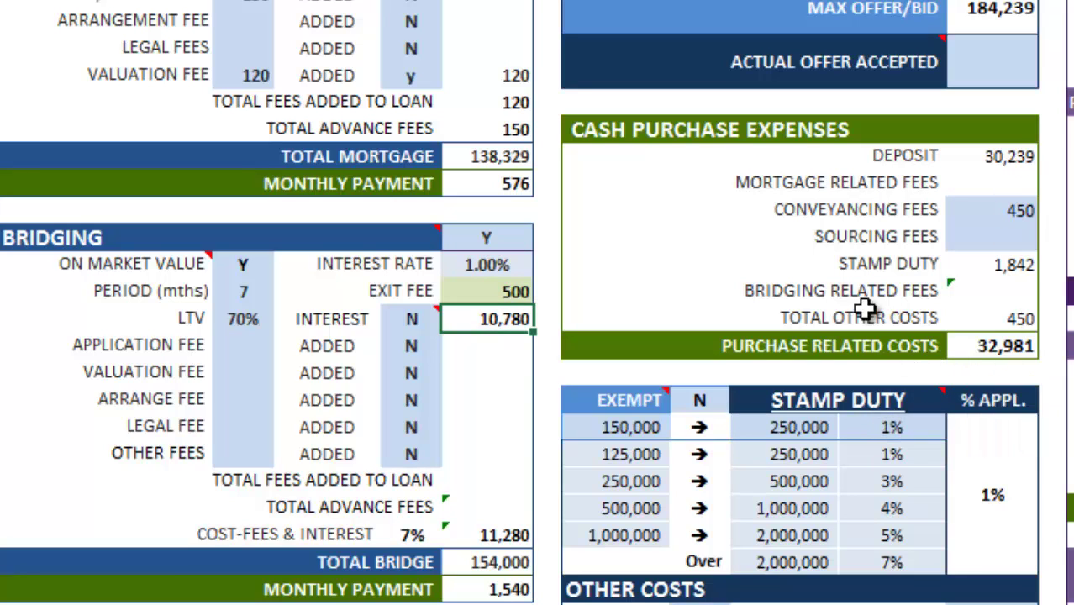
Switch bridging finance off with N and back on with Y to compare the purchase costs.
click(494, 239)
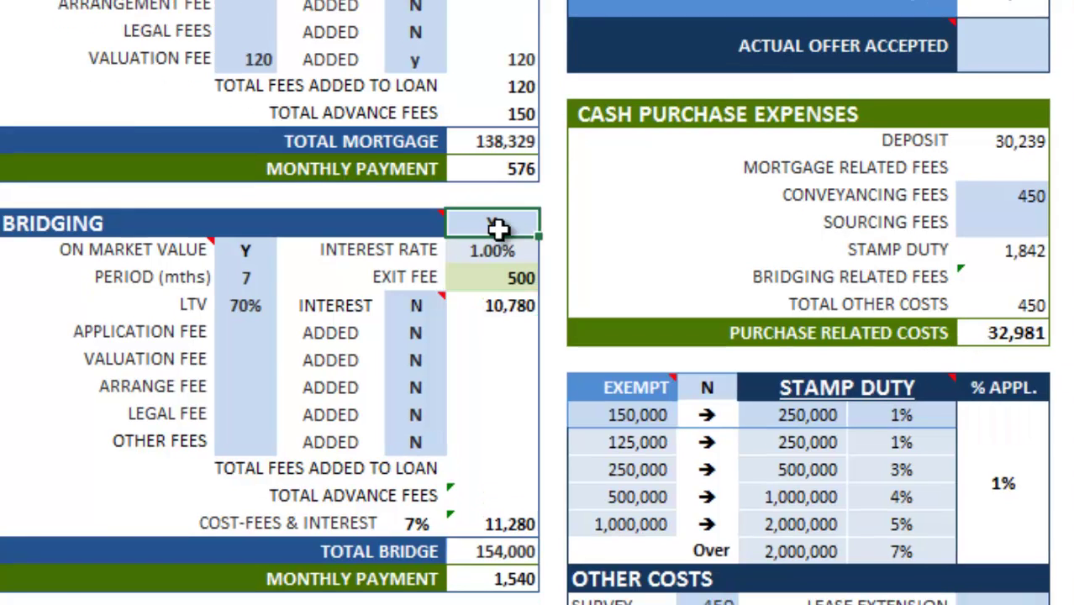
text(N)
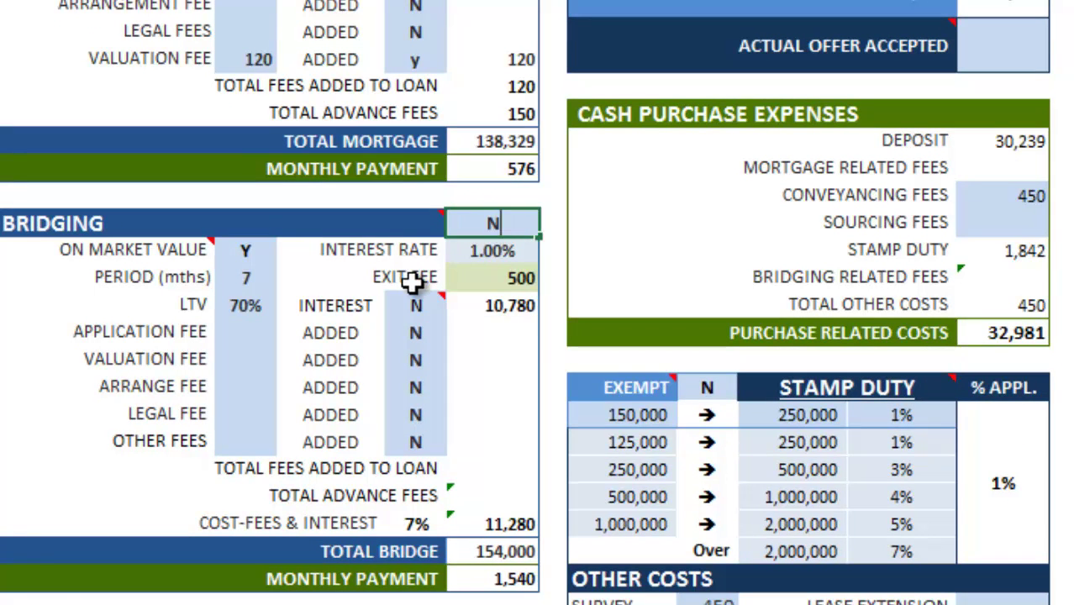
key(Return)
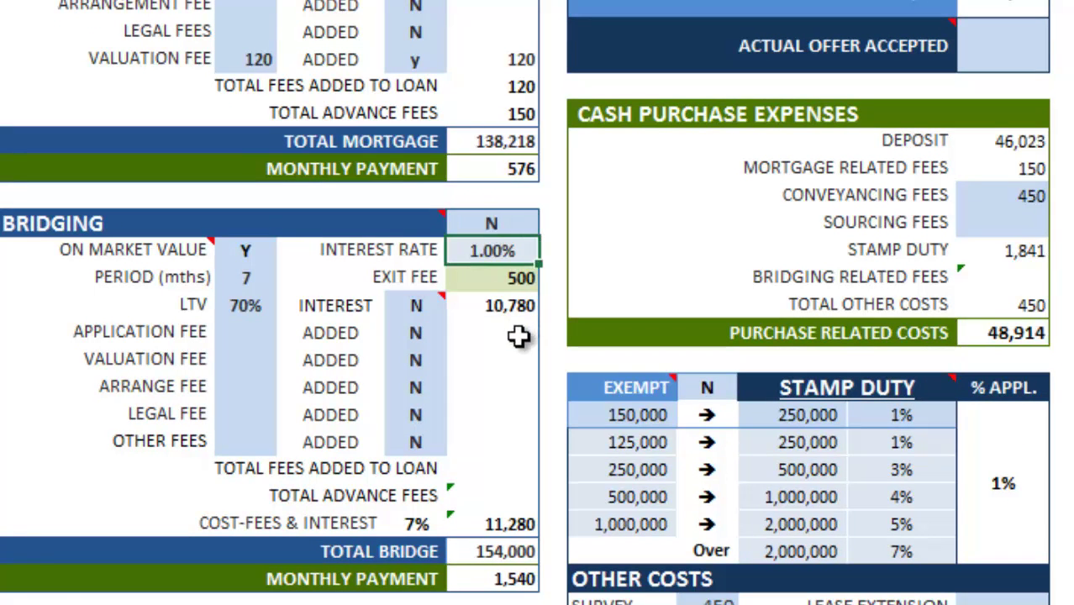
click(497, 222)
text(Y)
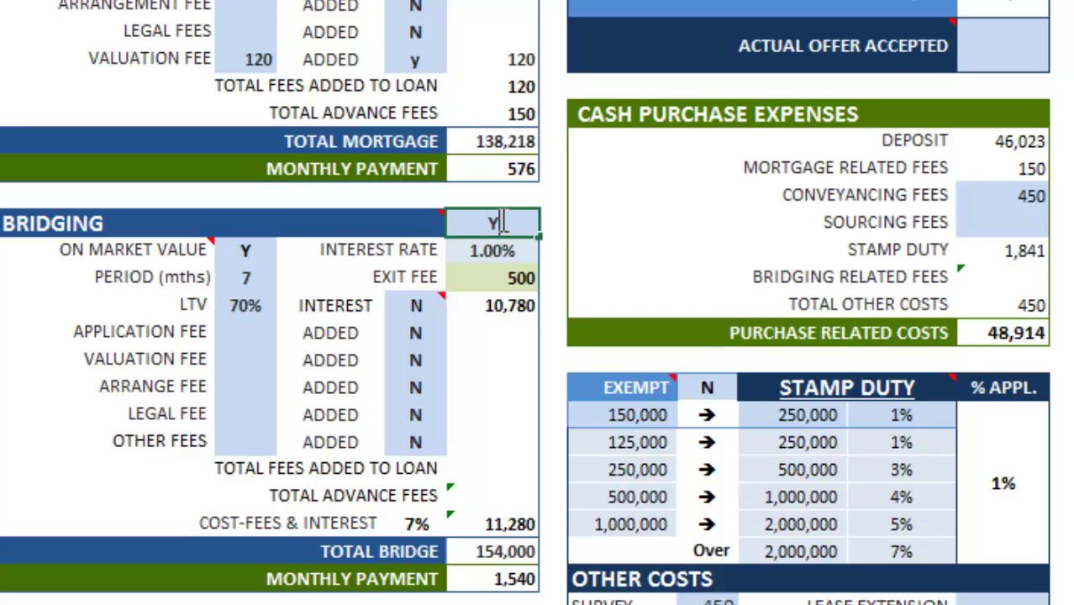
key(Return)
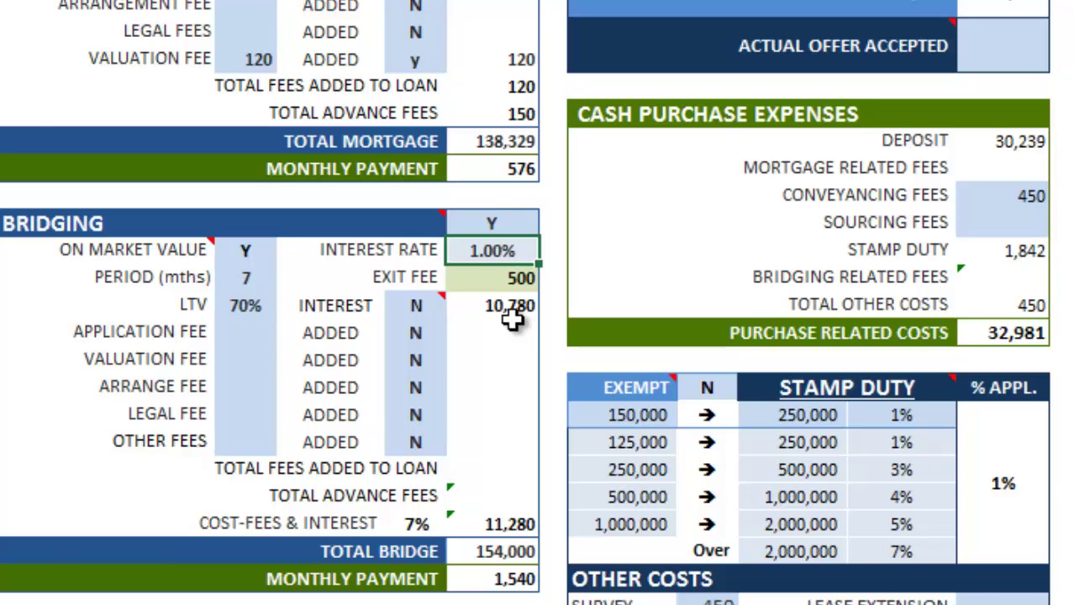
Switch the remortgage section on with Y and set the six-month property value to 250,000.
scroll(511, 319, down, 5)
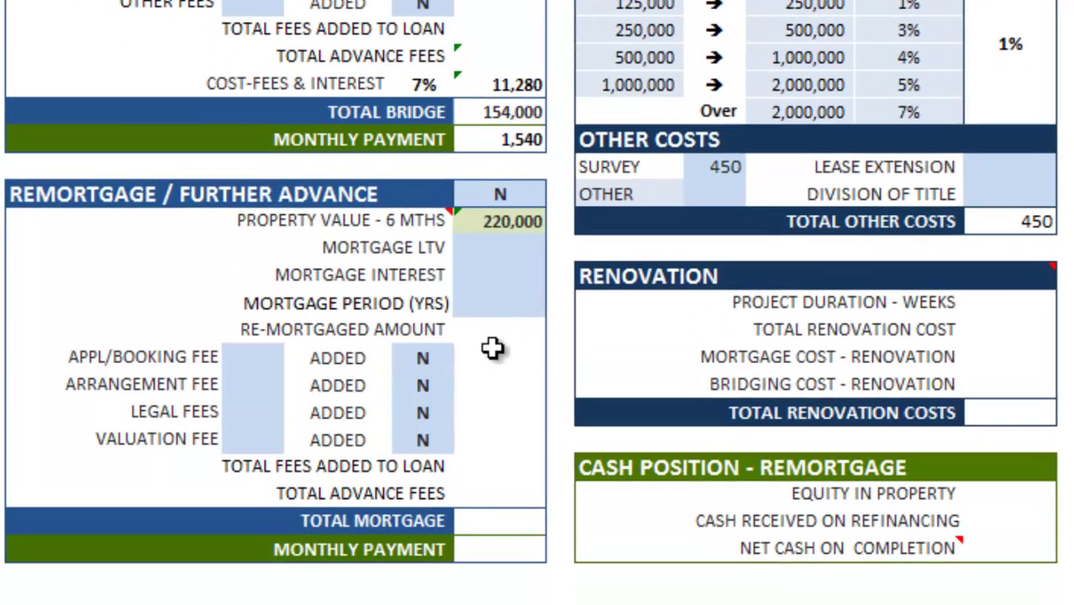
click(502, 193)
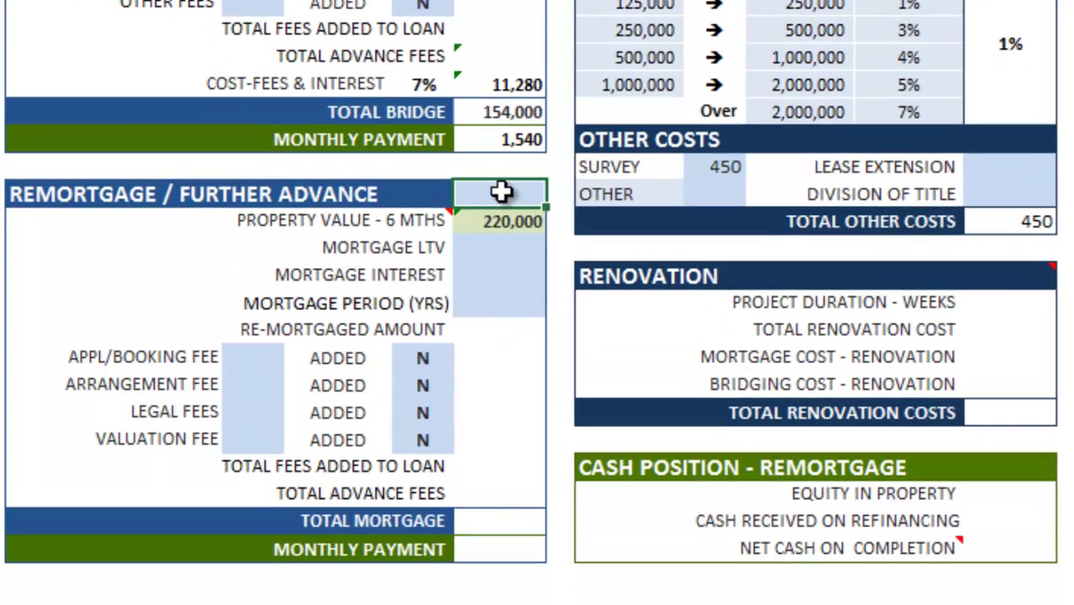
text(Y)
key(Return)
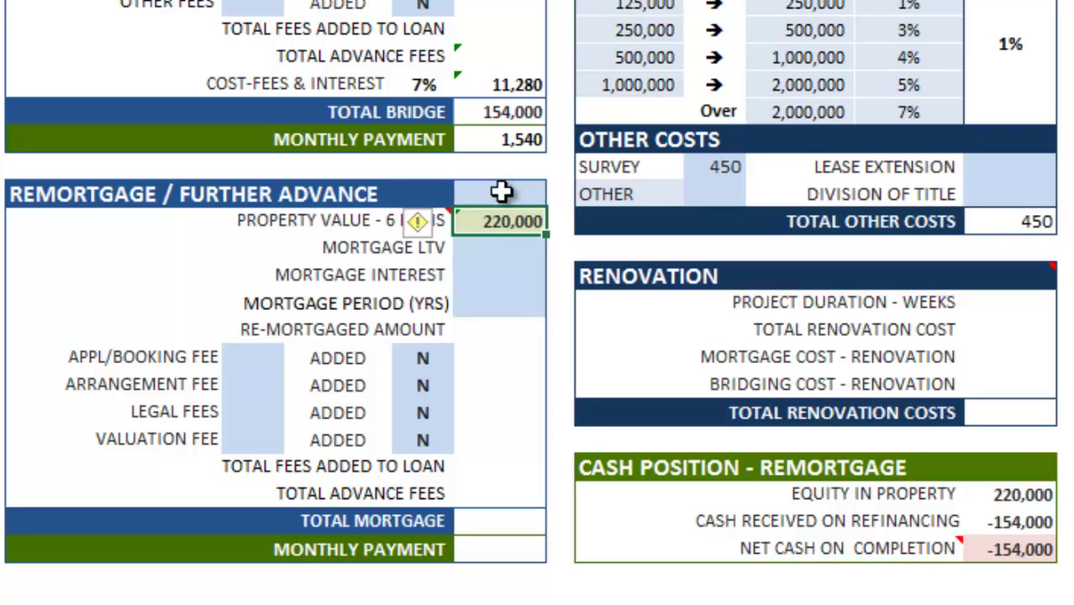
text(250000)
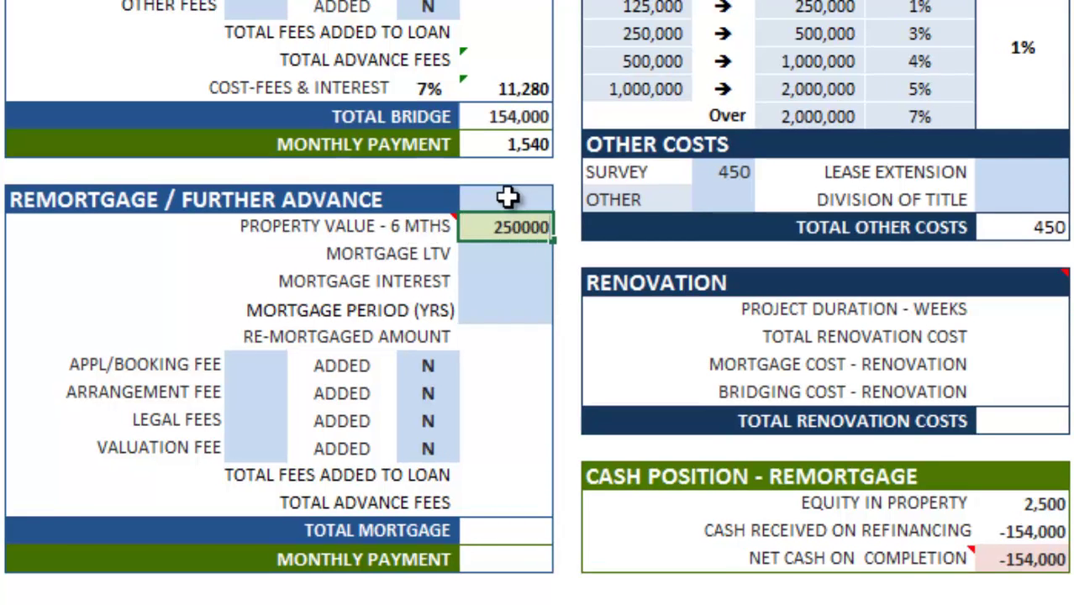
key(Return)
Set the remortgage LTV to 75%, the mortgage interest to 5% and the mortgage period to 25 years.
text(75)
key(Return)
text(5)
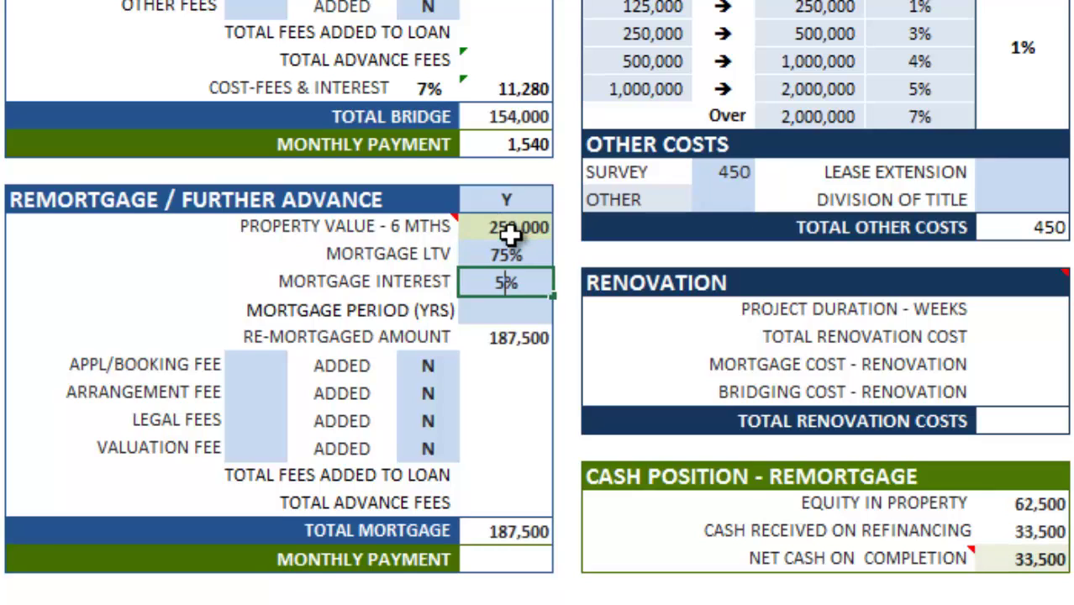
key(Return)
text(25)
key(Return)
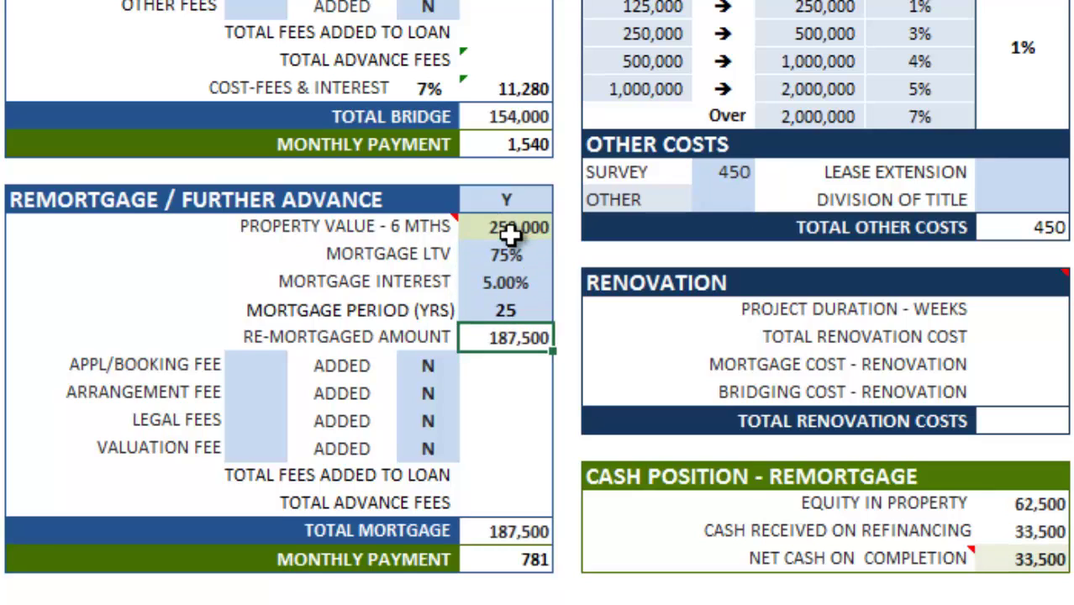
Enter a remortgage application/booking fee of 150 and a valuation fee of 120.
click(254, 371)
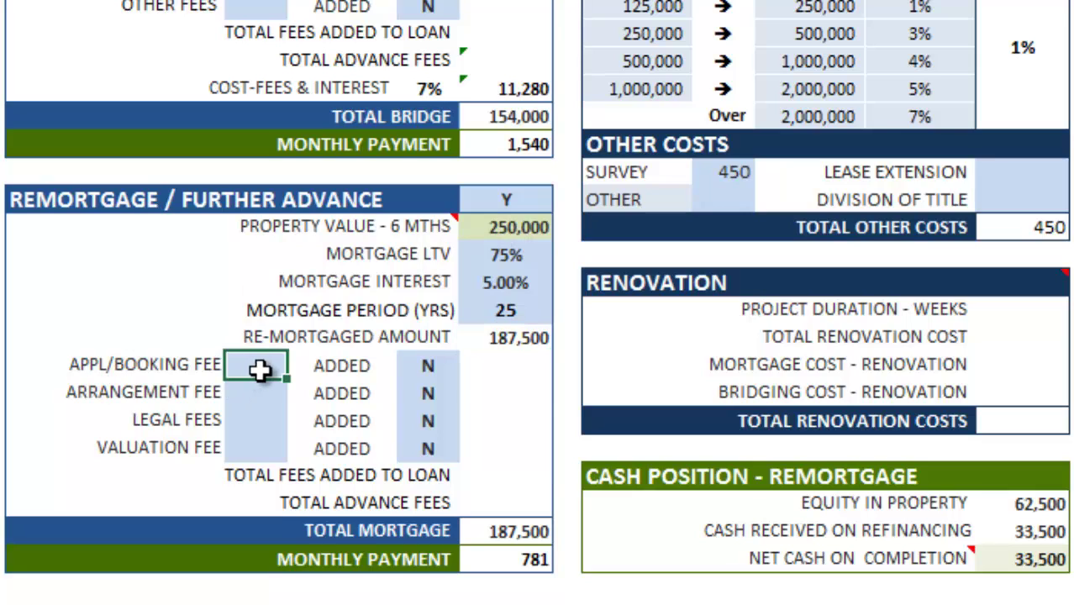
text(150)
key(Return)
key(Return)
key(Return)
text(120)
key(Return)
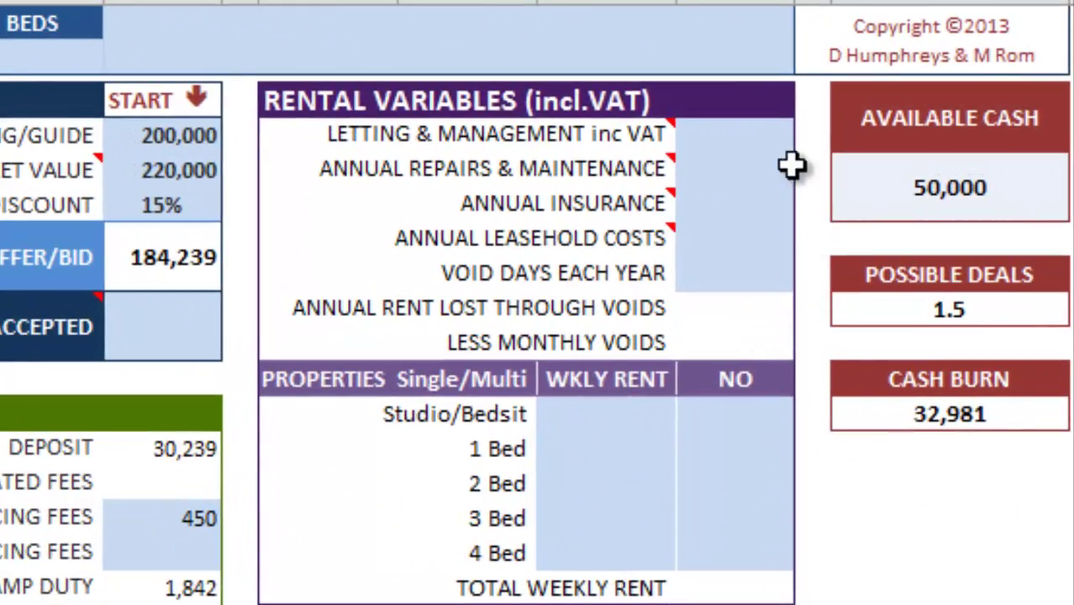
Set letting and management to 10% and annual repairs and maintenance to 10% in the rental variables.
click(751, 128)
text(1)
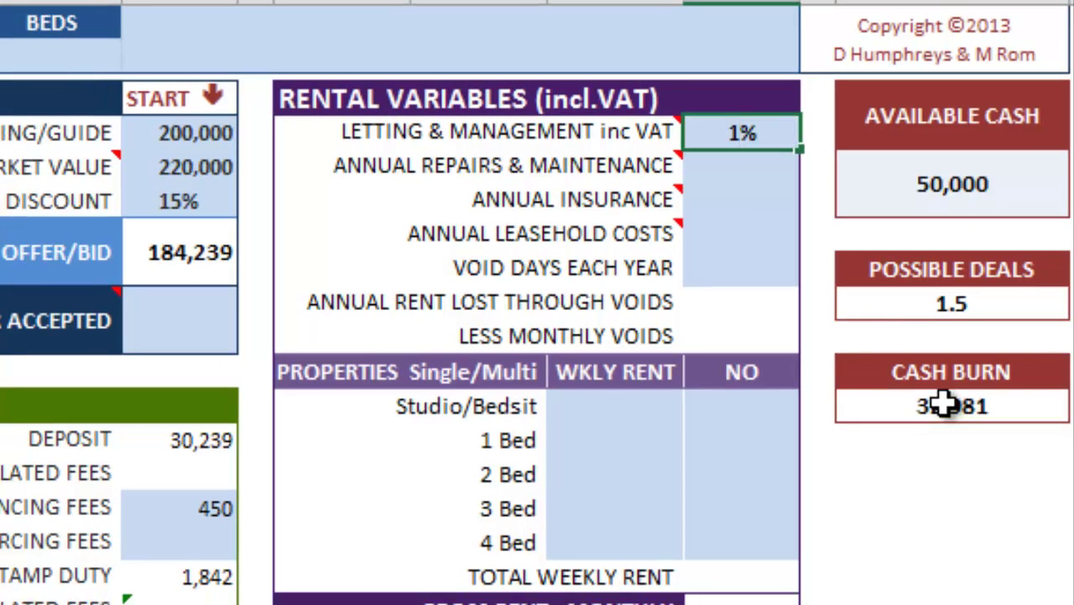
text(0)
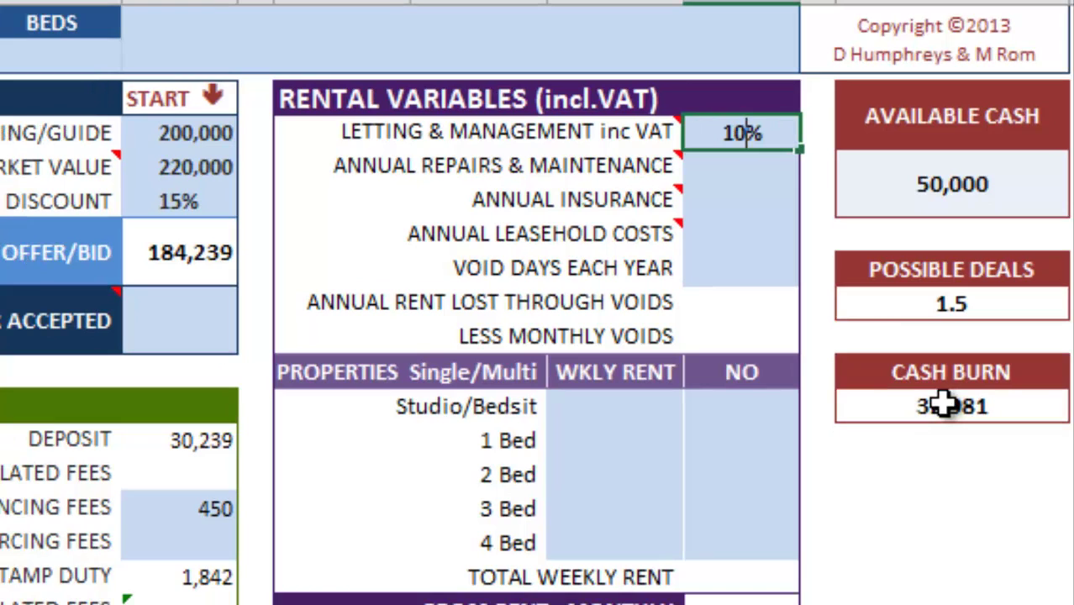
key(Return)
text(10)
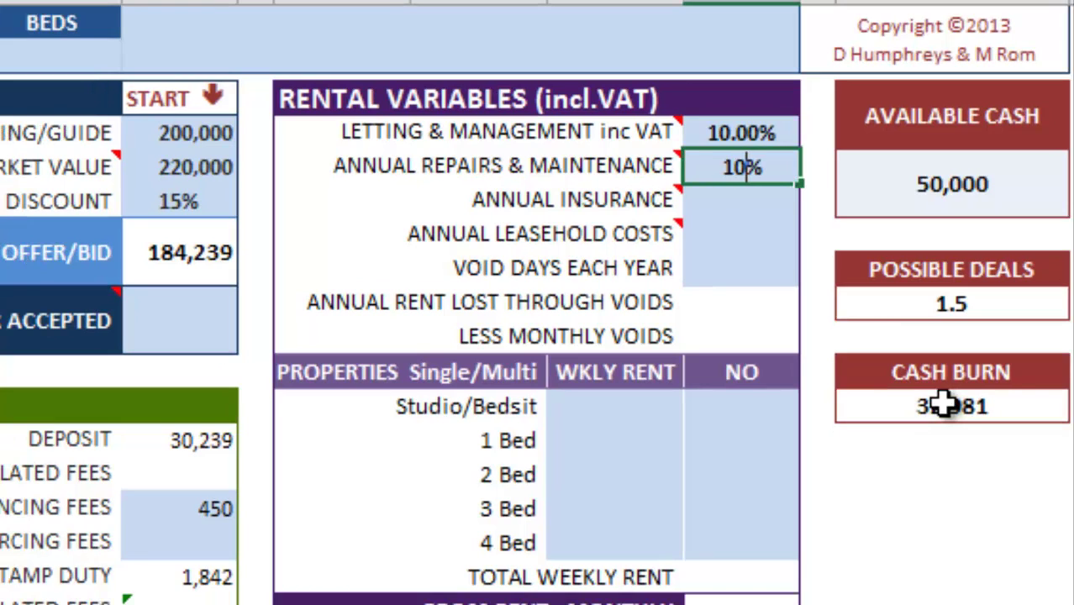
key(Return)
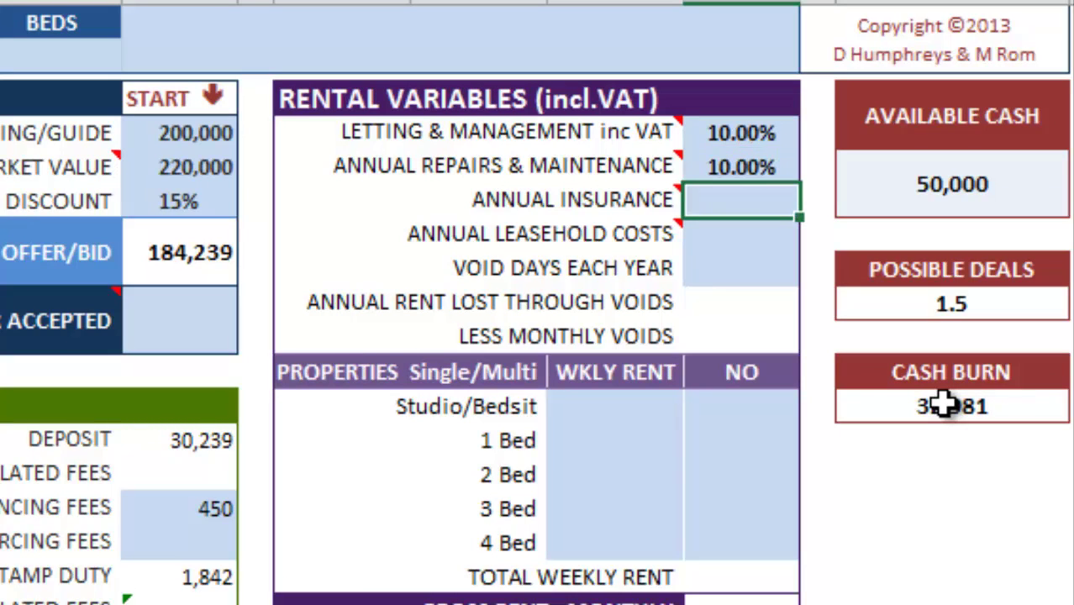
Set the annual insurance to 400 and the void days each year to 14.
text(400)
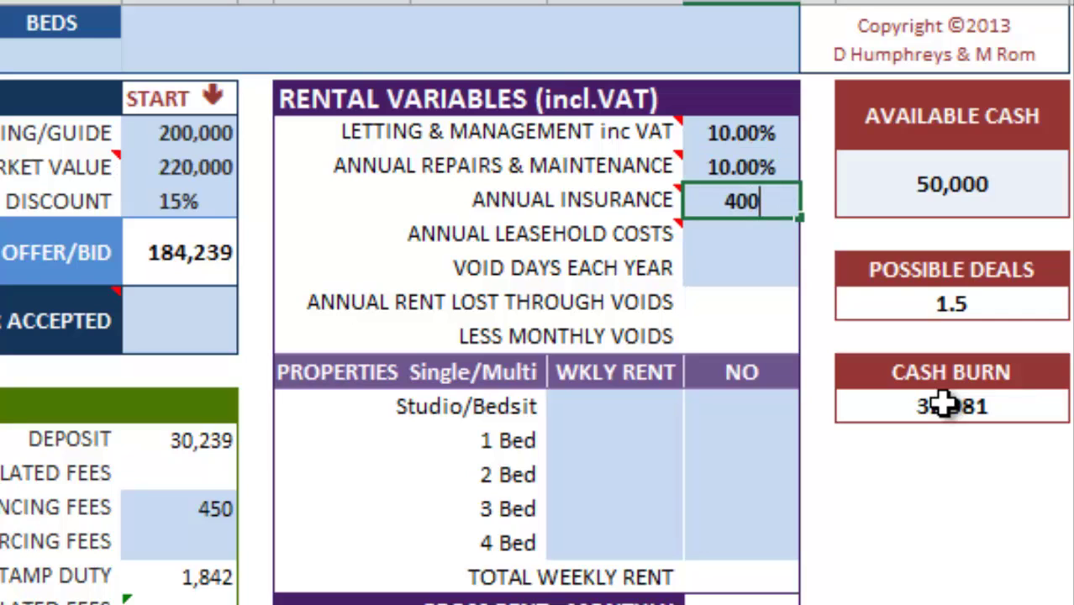
key(Return)
key(Return)
text(14)
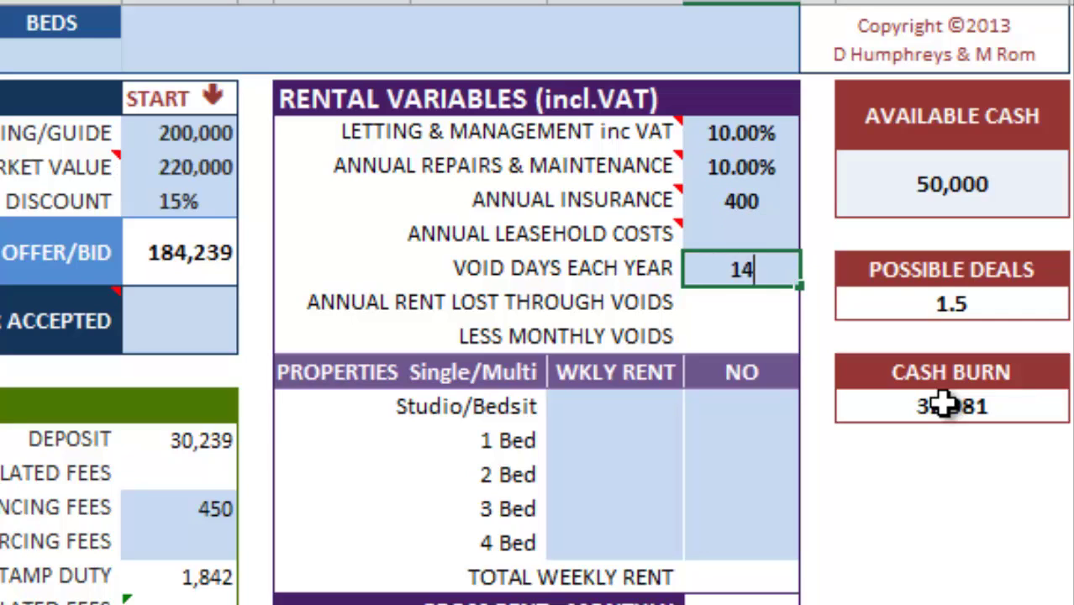
key(Return)
Enter two 1 Bed units at a weekly rent of 200 and one 2 Bed unit at 250.
click(614, 440)
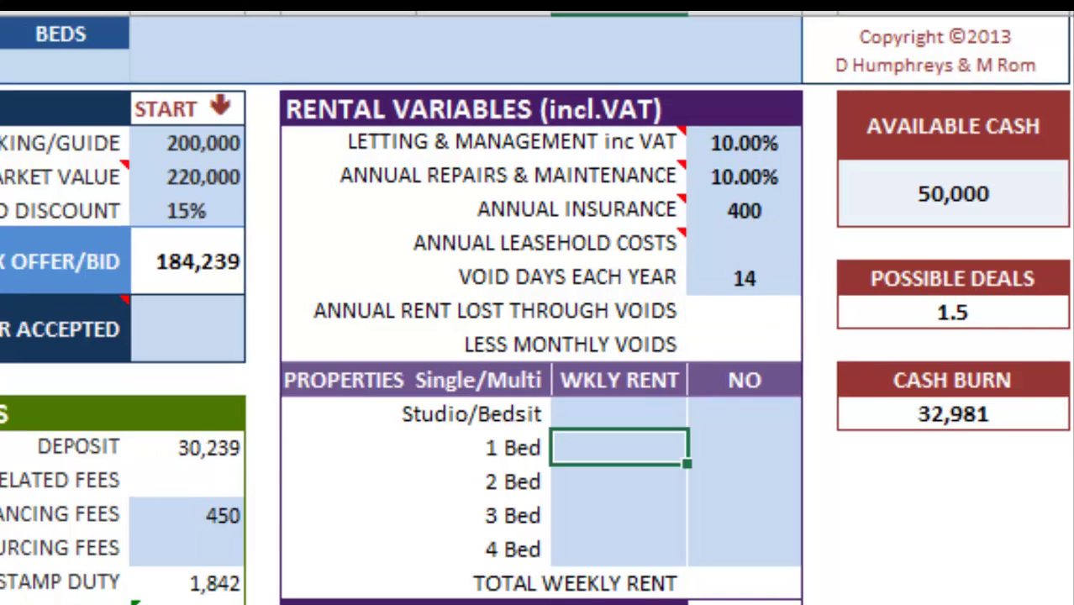
text(200)
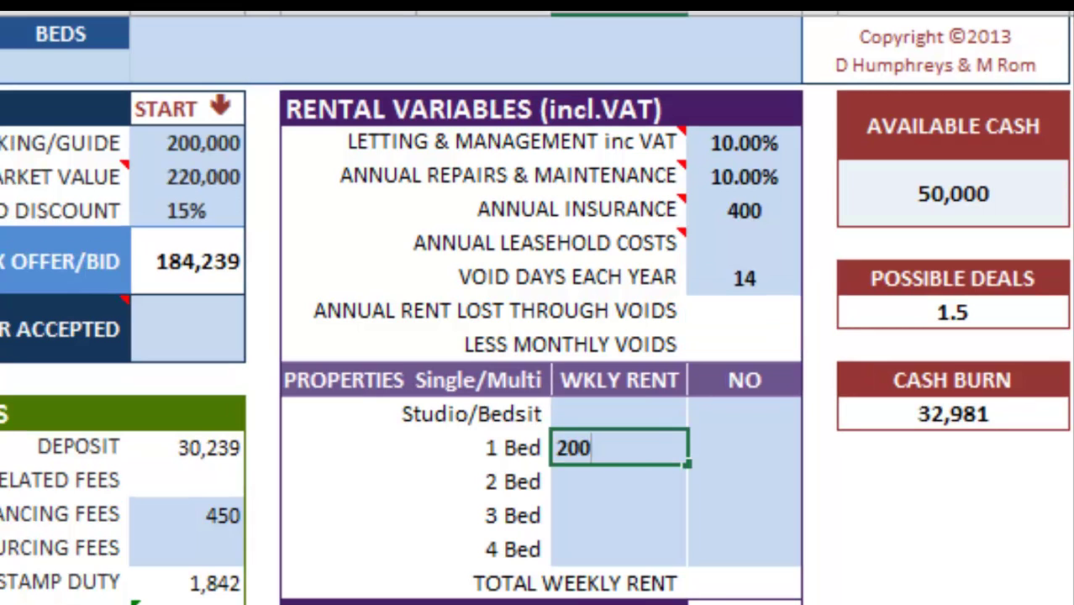
key(Tab)
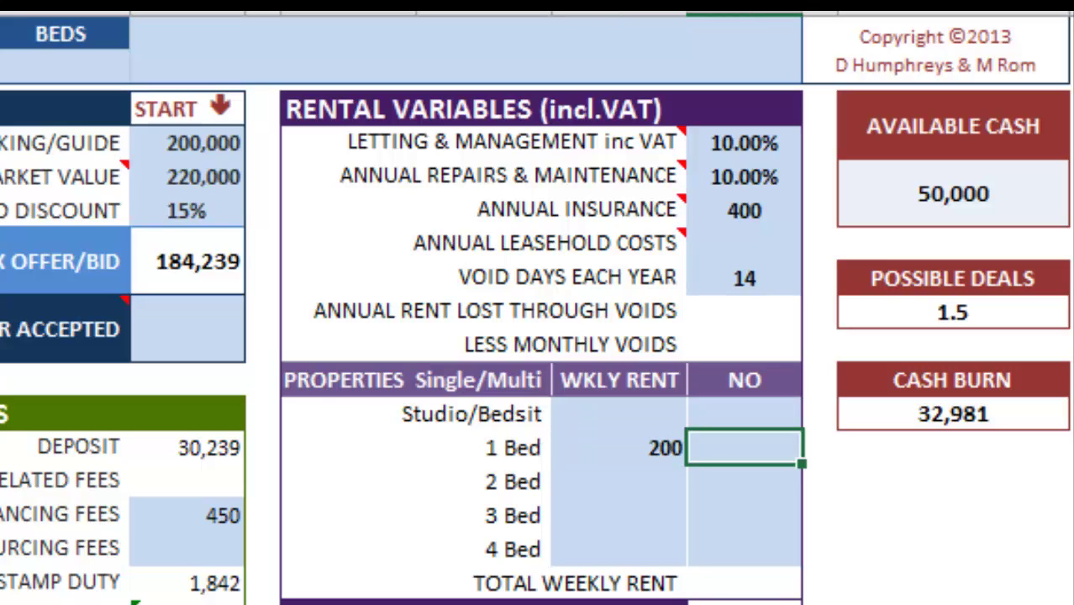
text(2)
key(Return)
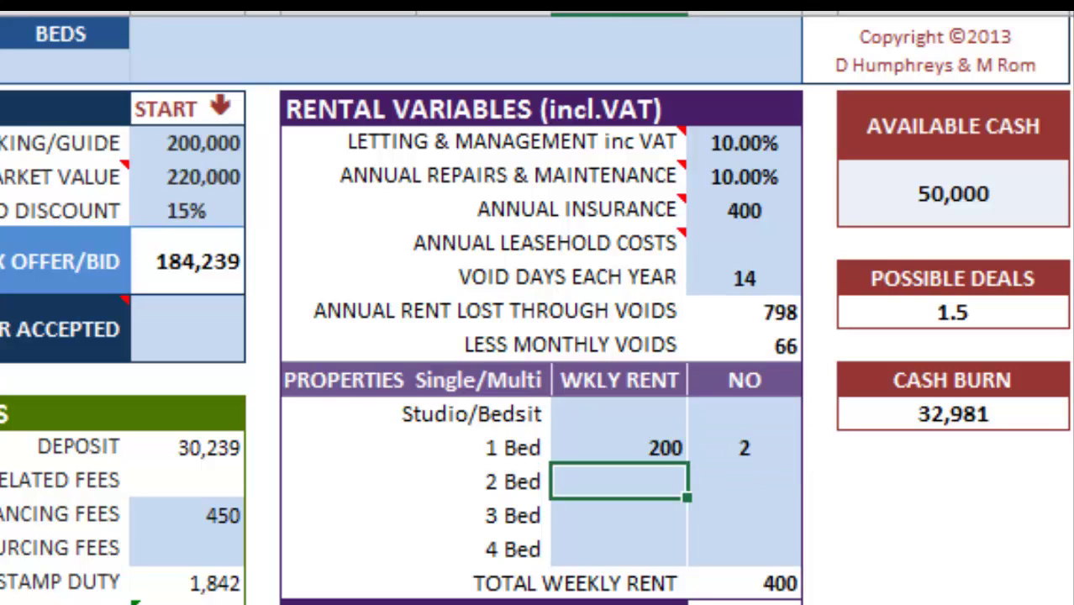
text(250)
key(Tab)
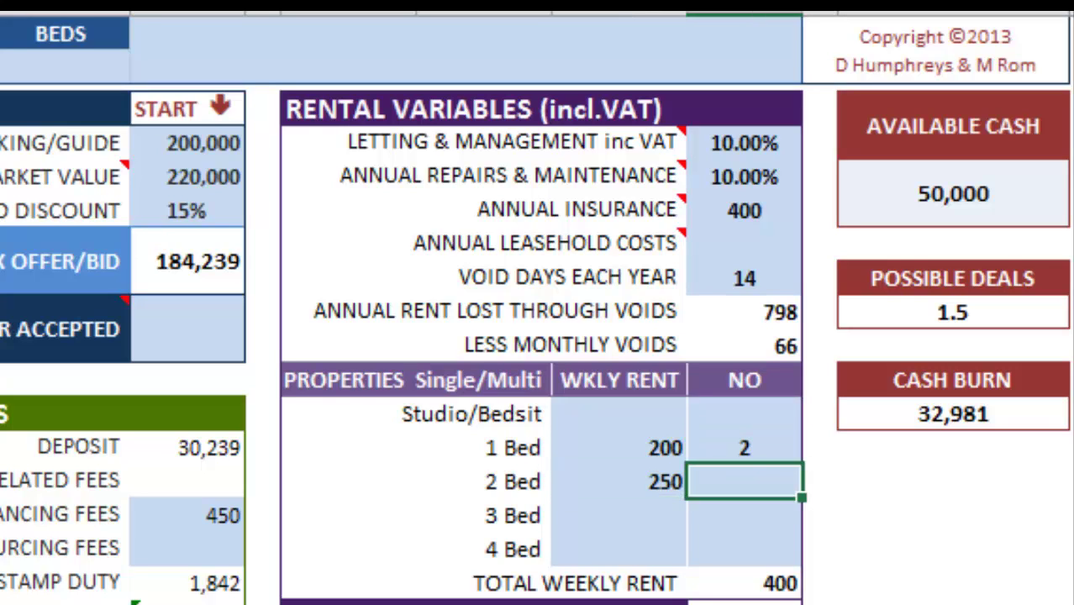
text(1)
key(Return)
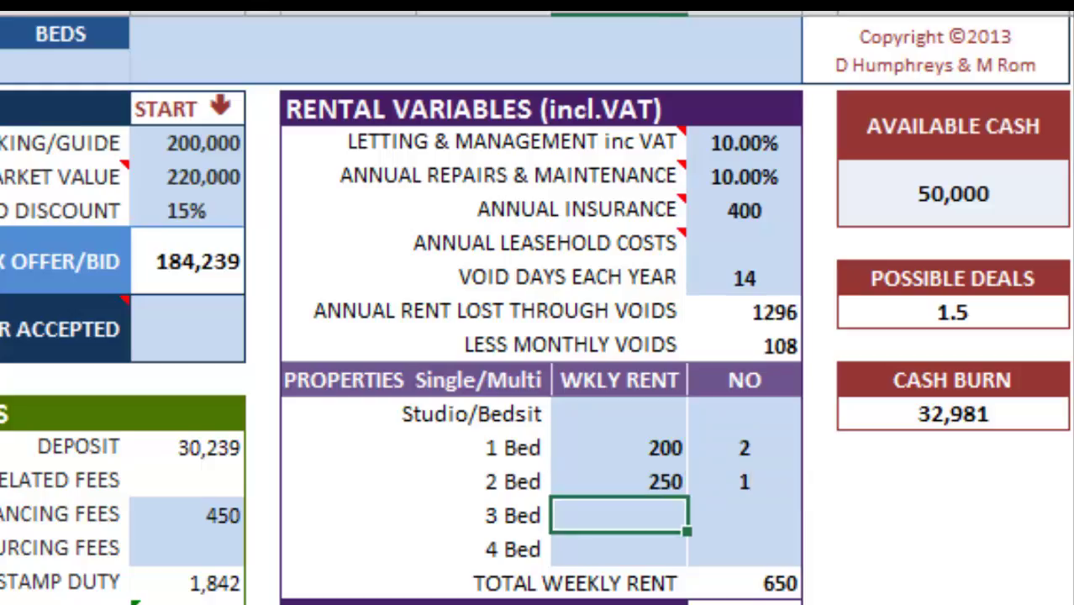
Enter one 3 Bed property at a weekly rent of 350.
click(761, 516)
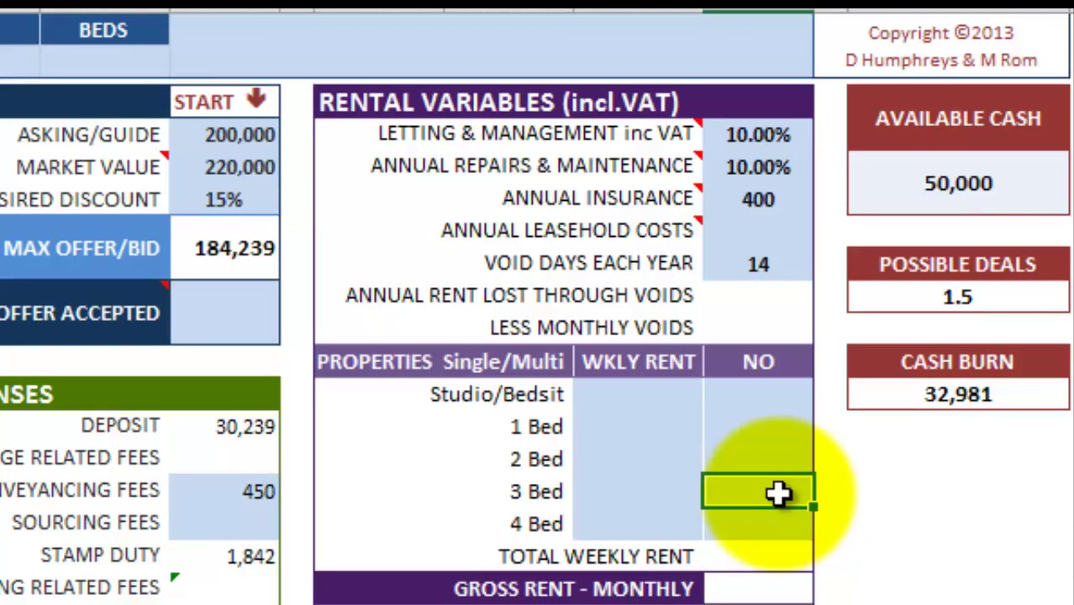
text(1)
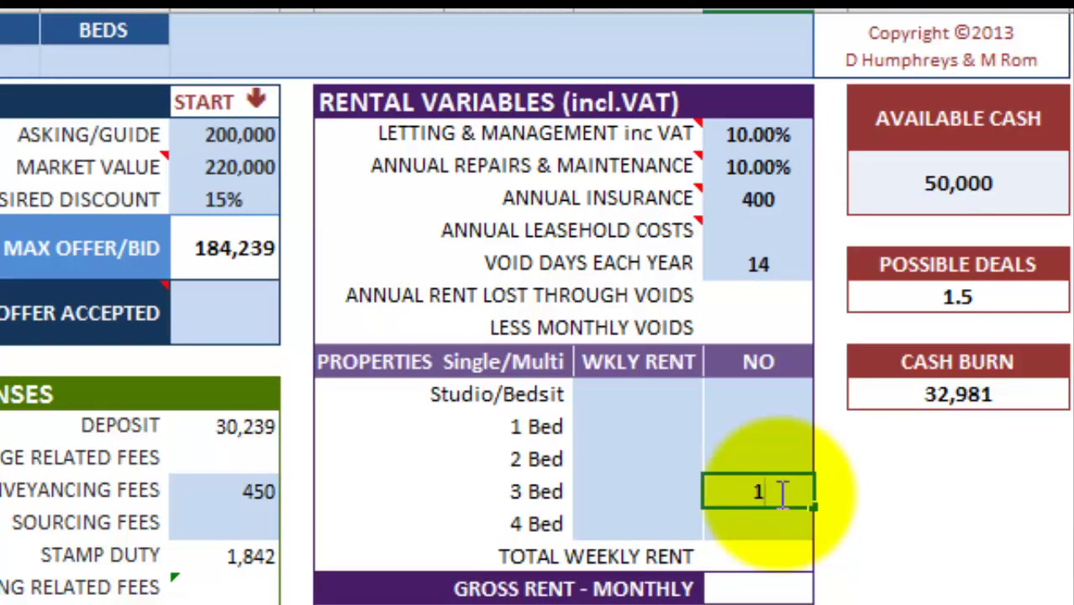
click(658, 487)
text(350)
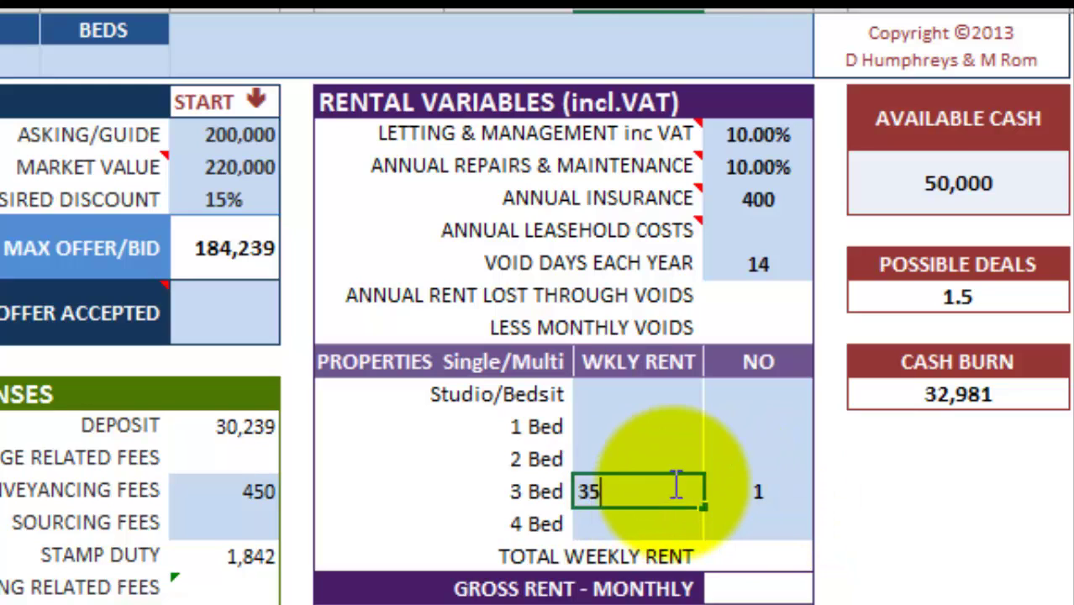
key(Return)
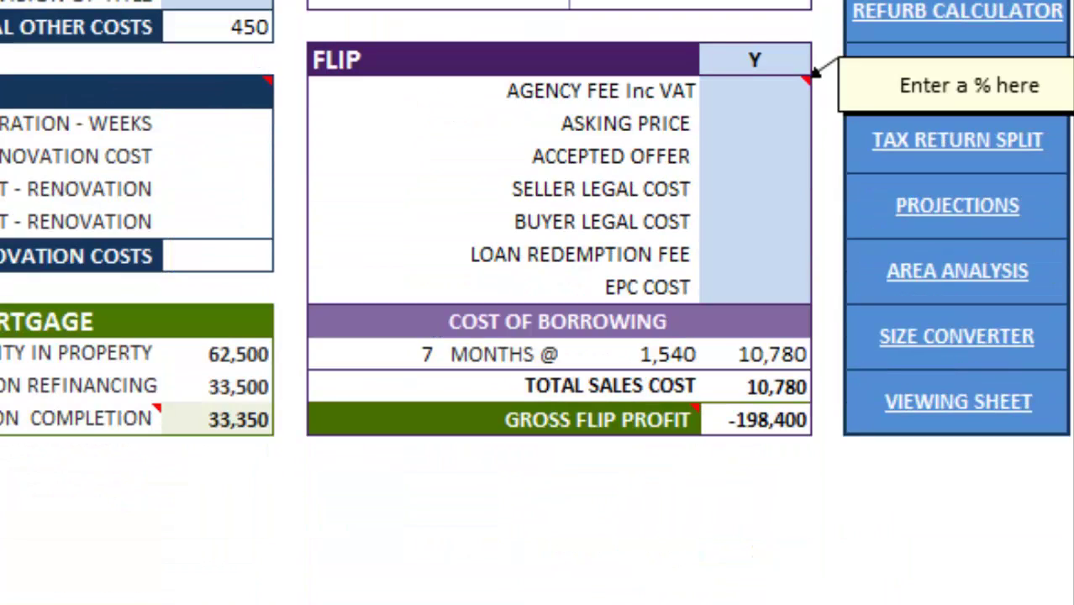
Set the agency fee including VAT in the Flip section to 1.5%.
click(755, 189)
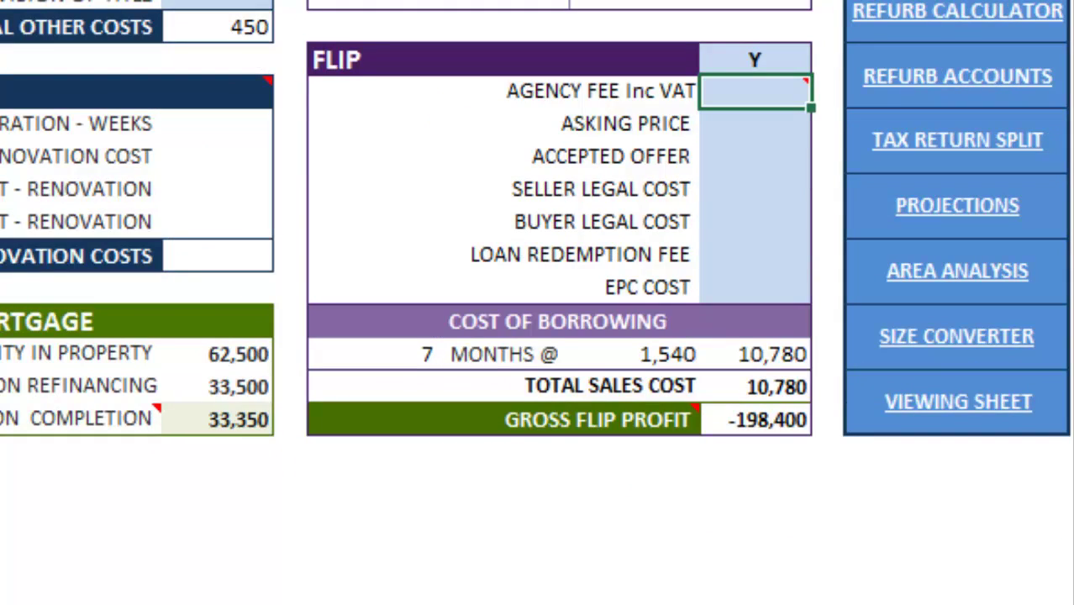
text(1.5)
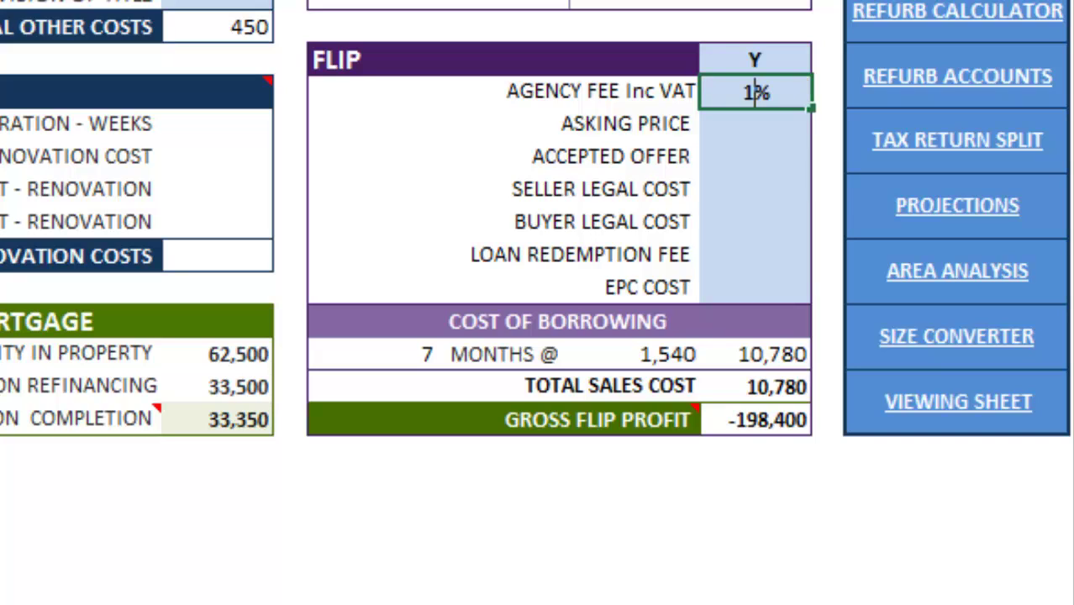
key(Return)
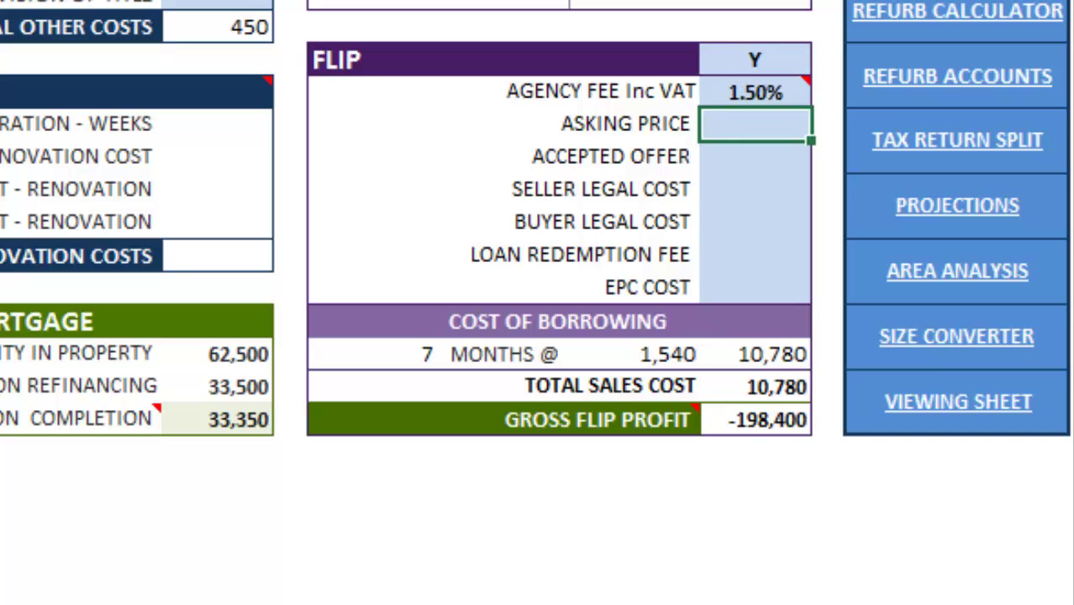
Set the flip asking price to 230,000 and the accepted offer to 220,000.
text(230000)
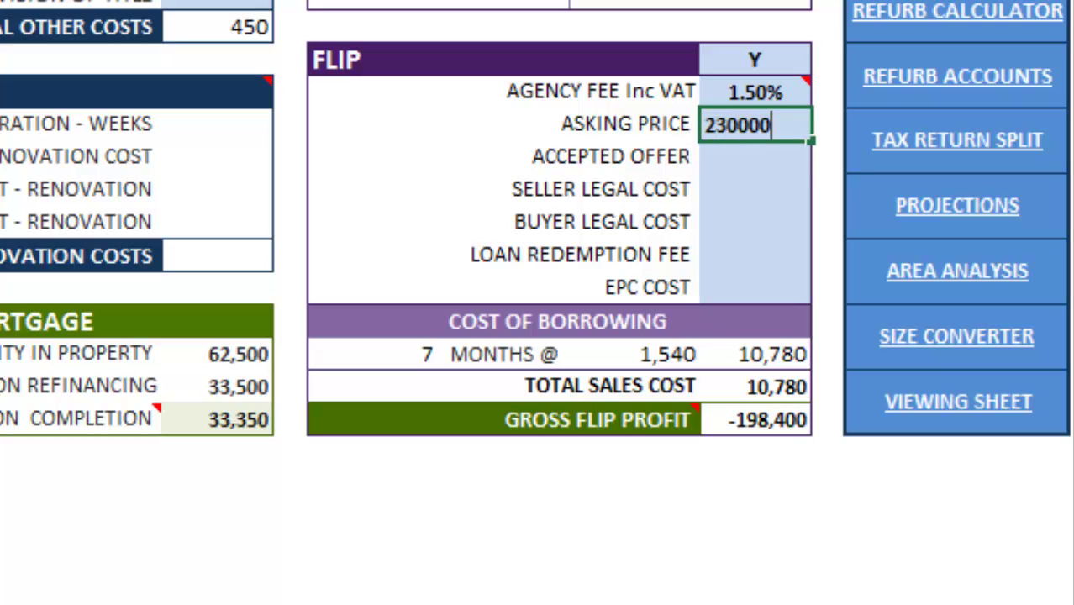
key(Return)
text(220,00)
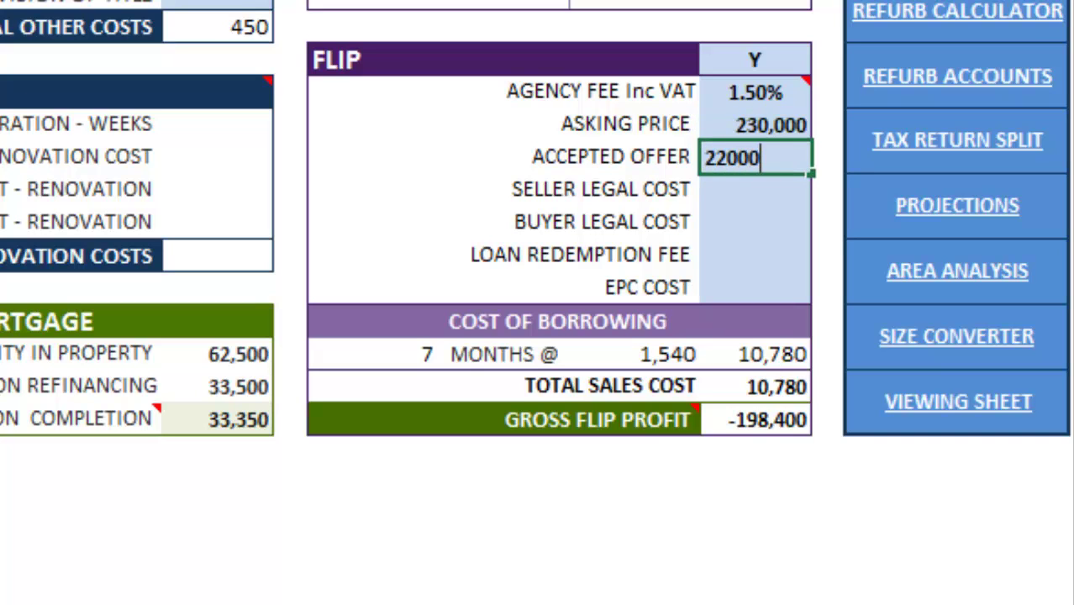
text(0)
key(Return)
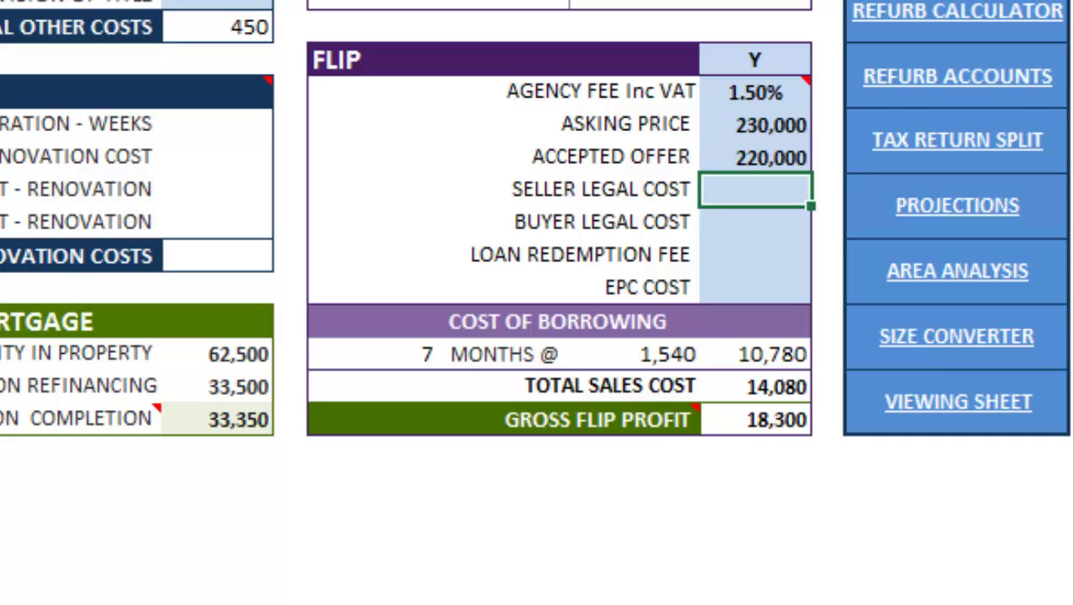